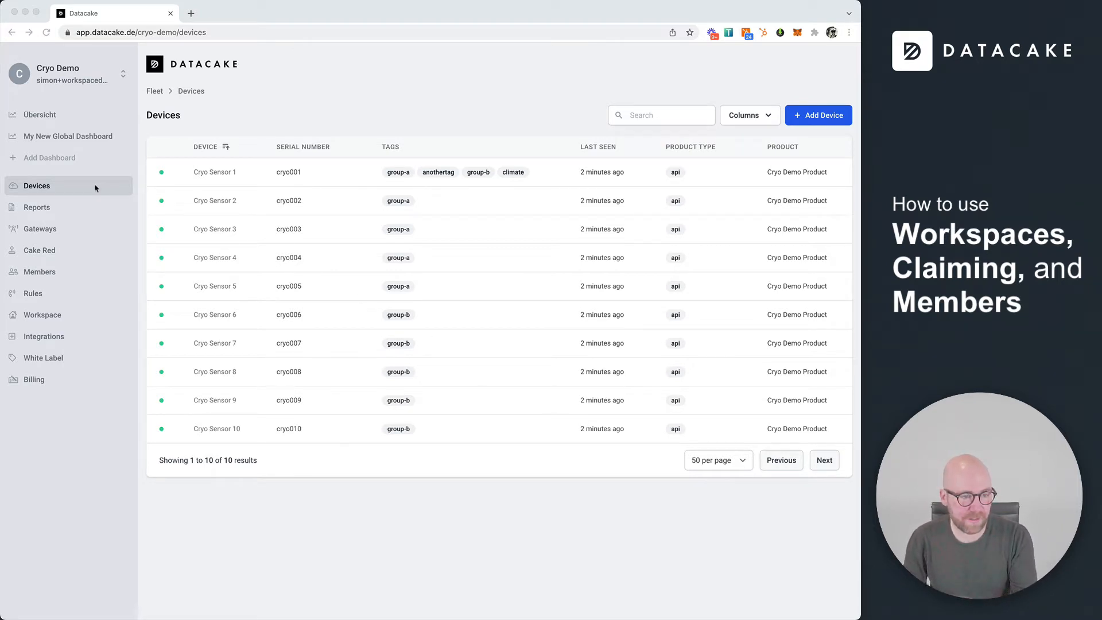
Open the workspace's Members list and start a new member entry
{"action": "left_click", "coordinate": [349, 124]}
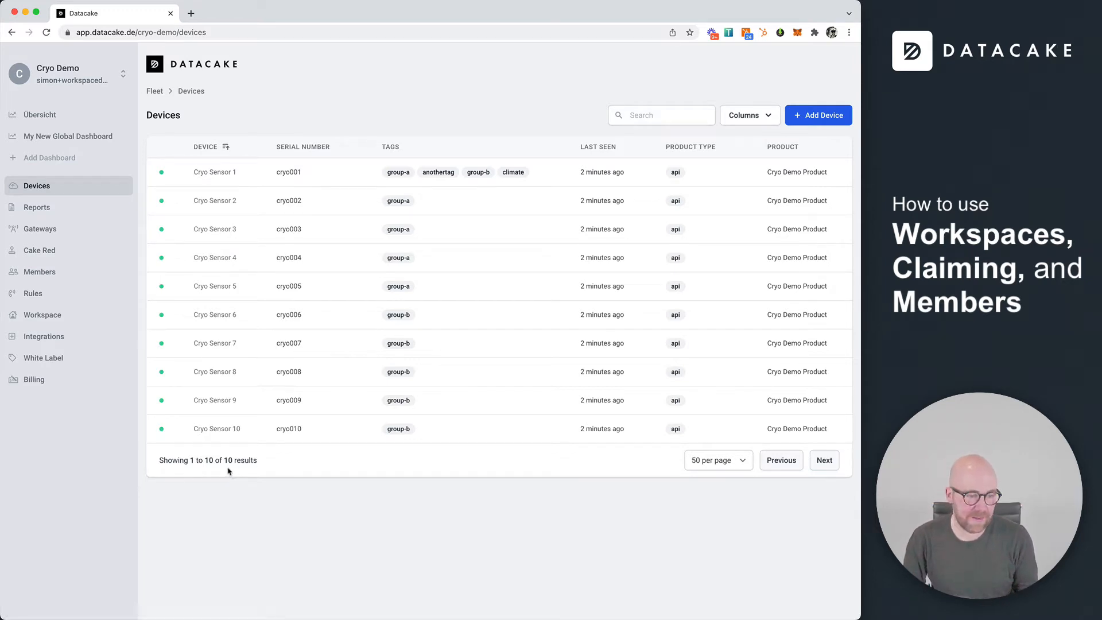
{"action": "left_click", "coordinate": [50, 278]}
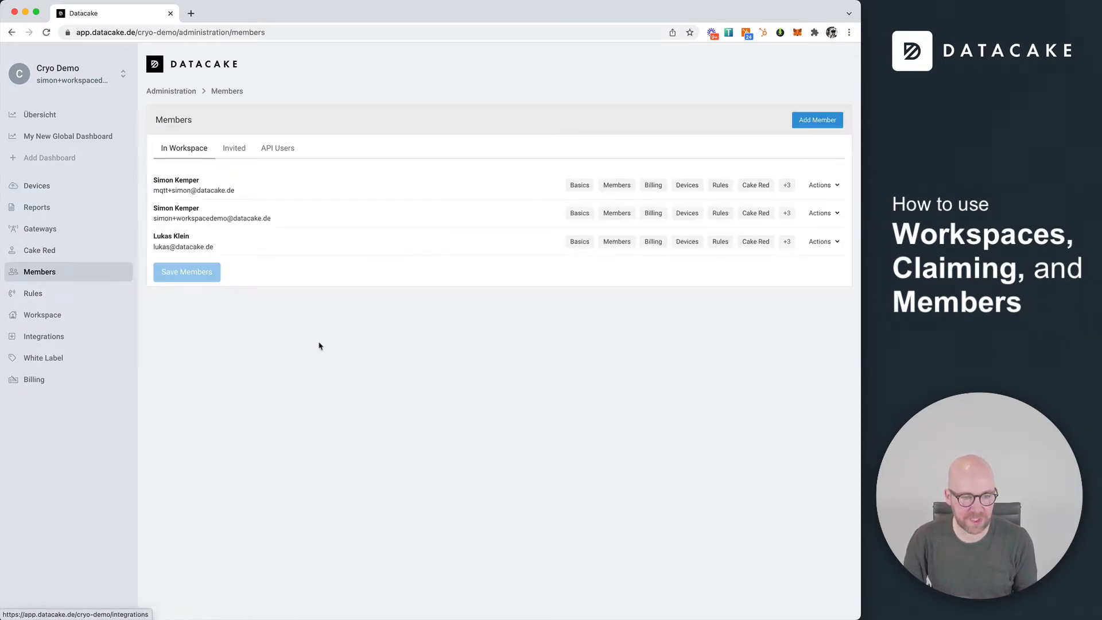
{"action": "left_click", "coordinate": [810, 122]}
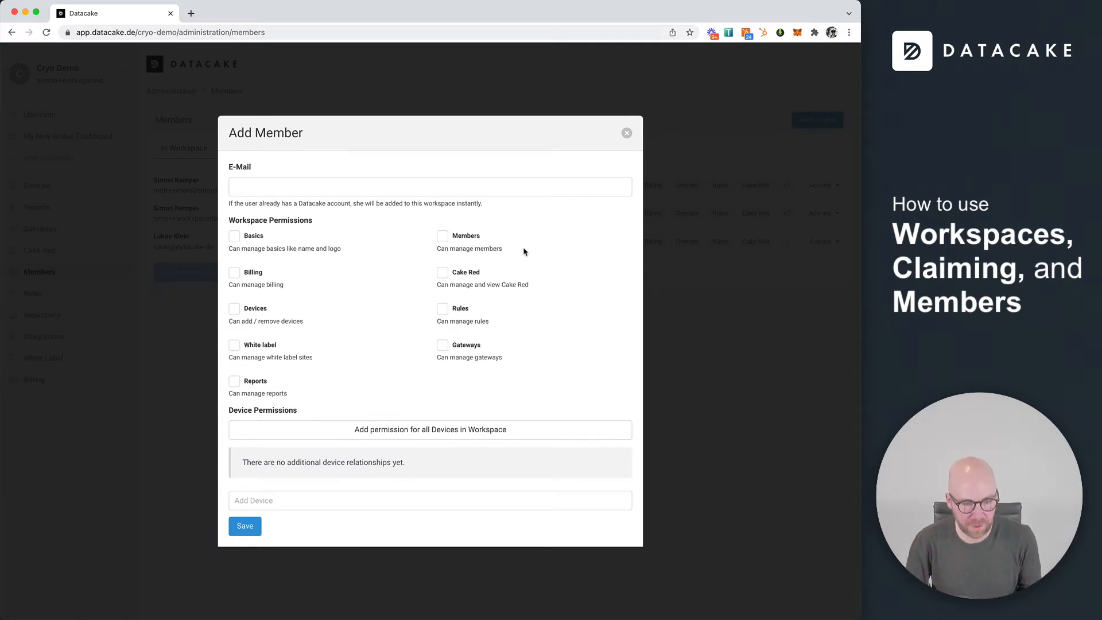
{"action": "left_click", "coordinate": [363, 188]}
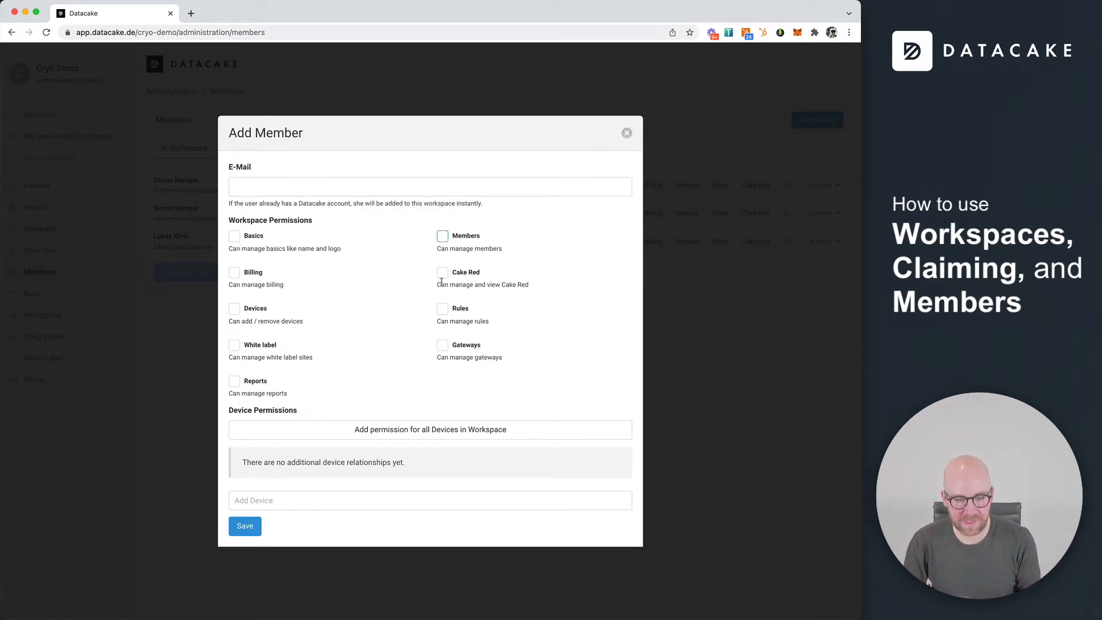
Try the all-devices and Cryo Sensor 1 permissions, then discard the new member form
{"action": "left_click", "coordinate": [417, 432]}
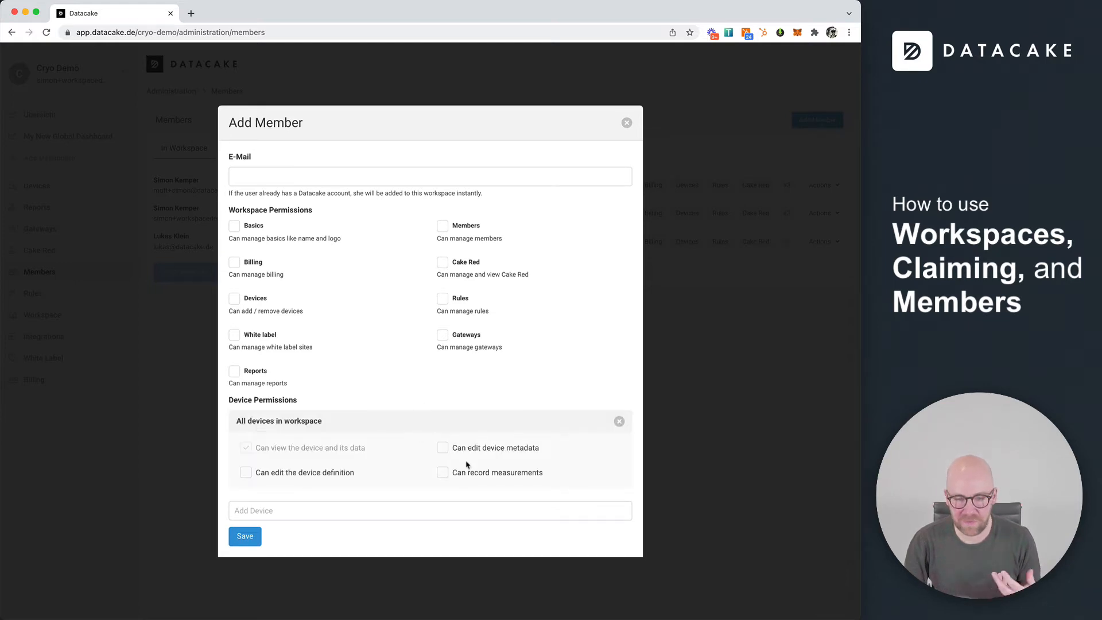
{"action": "left_click", "coordinate": [619, 422]}
{"action": "left_click", "coordinate": [332, 503]}
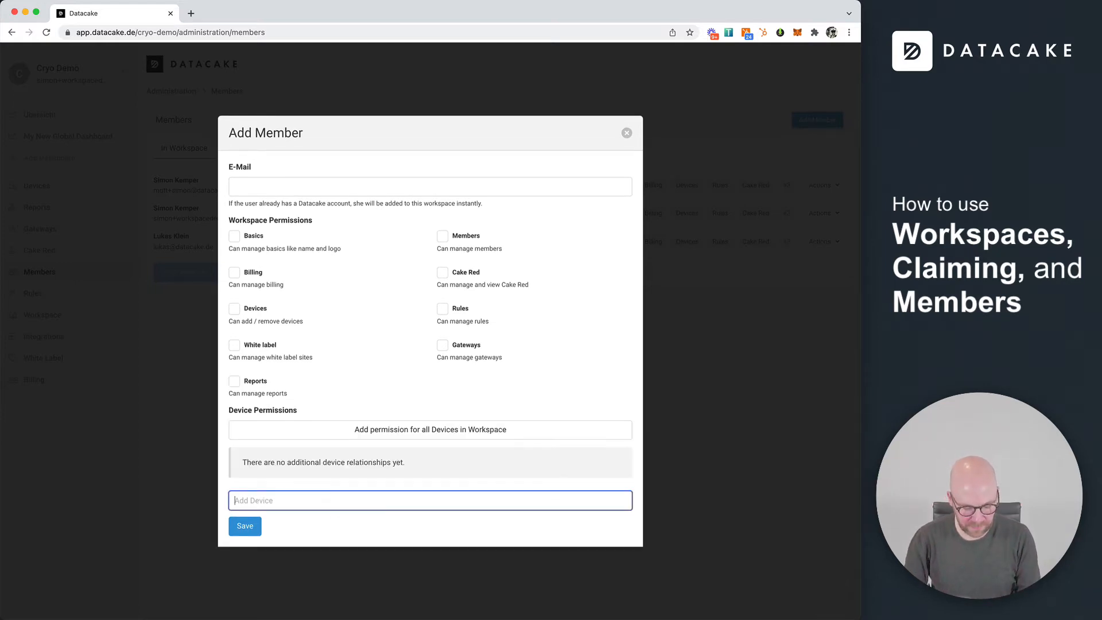
{"action": "type", "text": "cr"}
{"action": "left_click", "coordinate": [282, 475]}
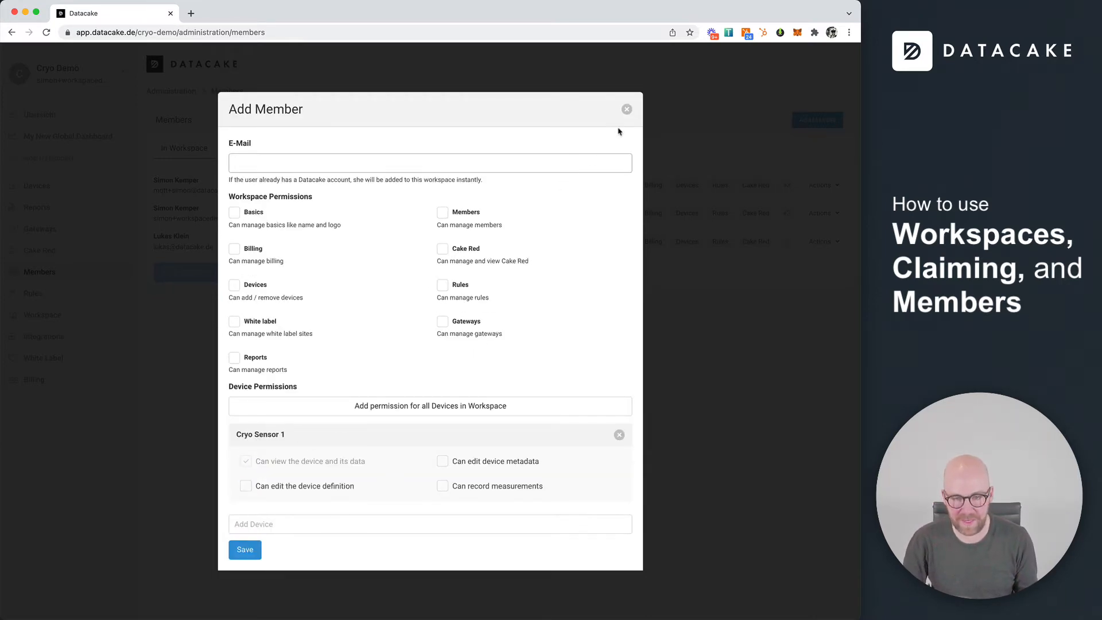
{"action": "left_click", "coordinate": [627, 109]}
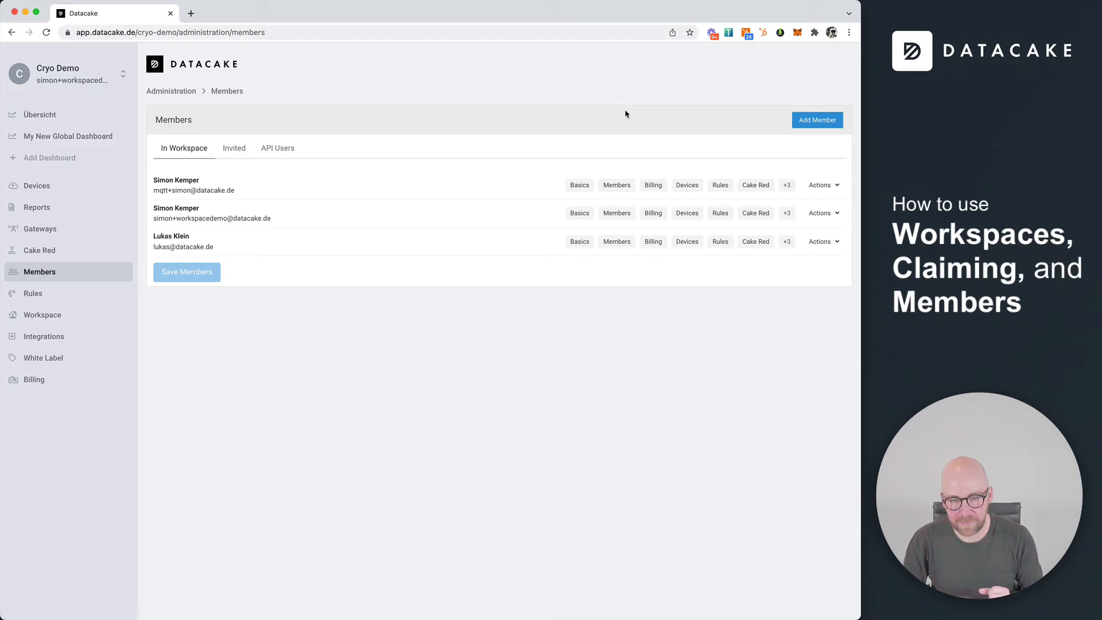
View My New Global Dashboard, then Übersicht, and show the workspace switcher list
{"action": "left_click", "coordinate": [51, 134]}
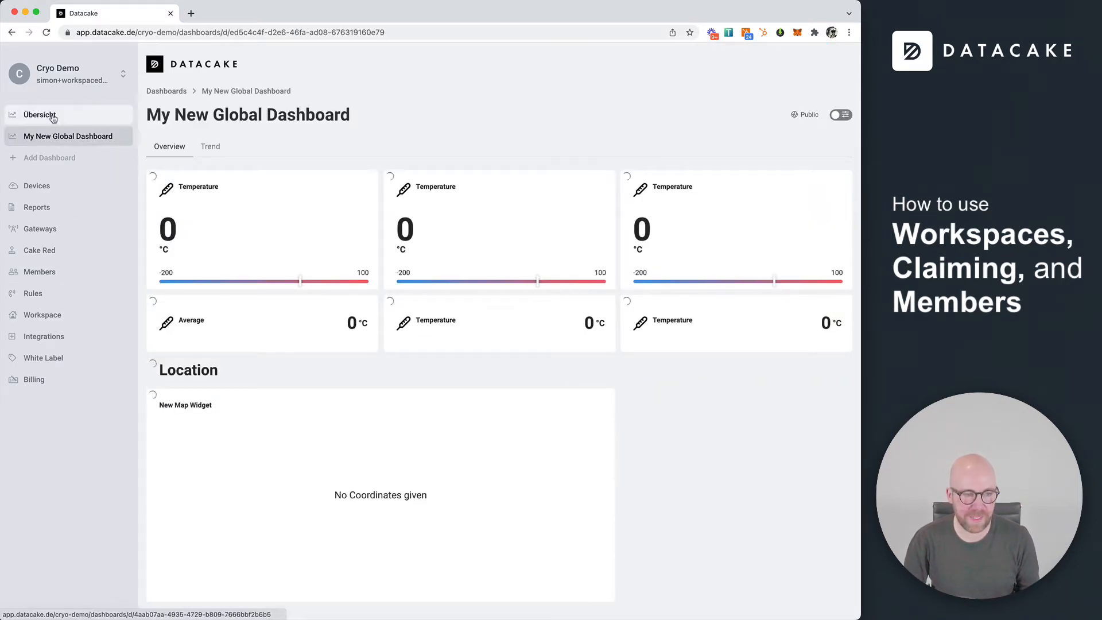
{"action": "left_click", "coordinate": [51, 116]}
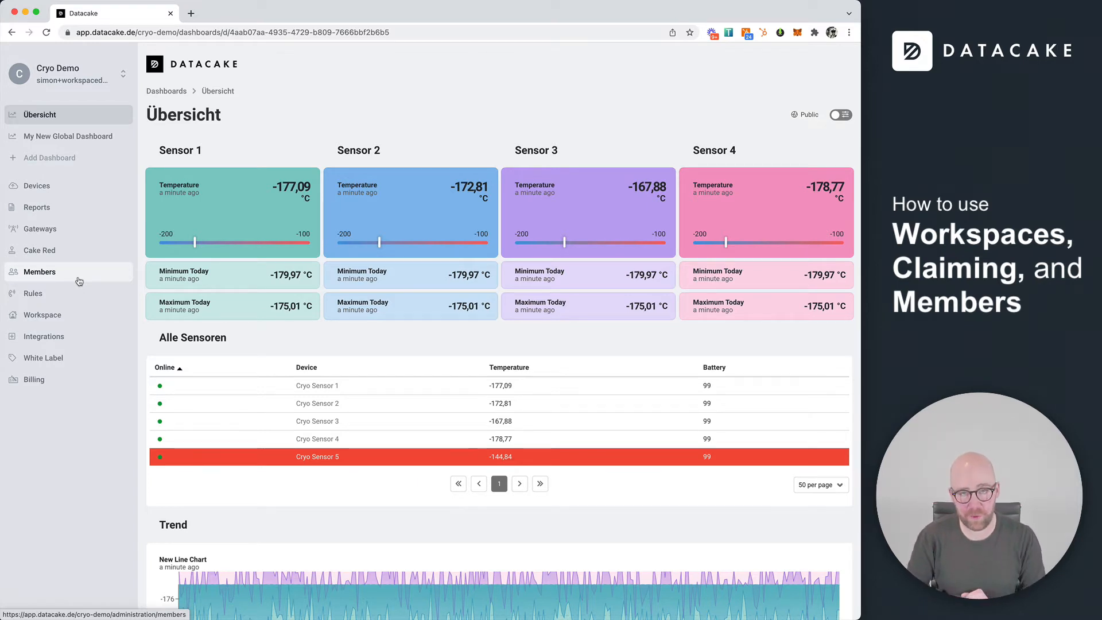
{"action": "left_click", "coordinate": [122, 80]}
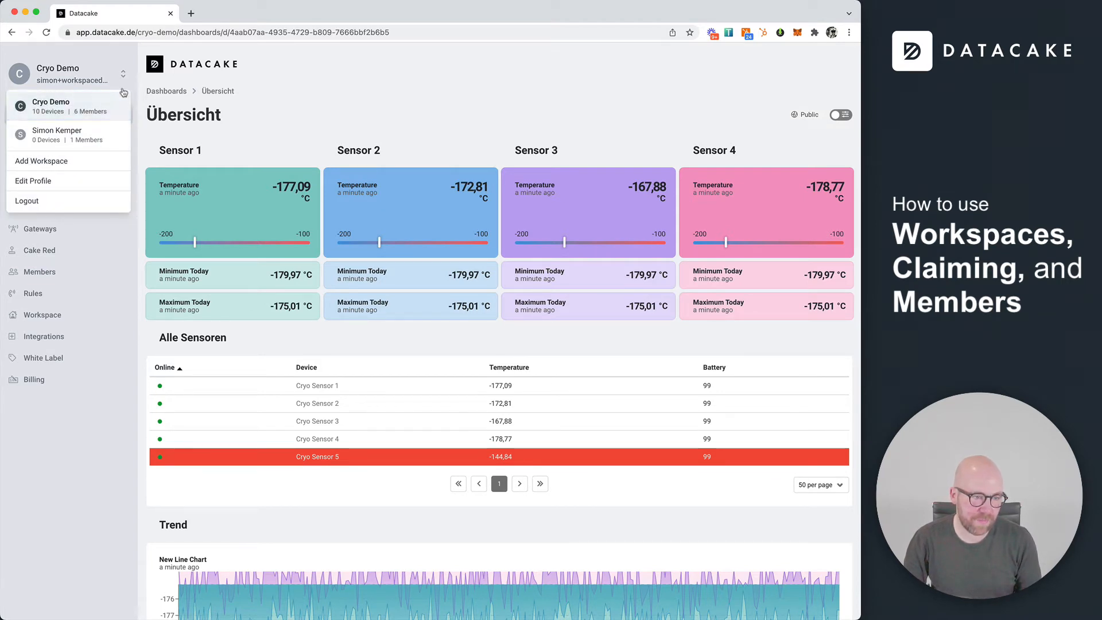
{"action": "left_click", "coordinate": [118, 80]}
{"action": "left_click", "coordinate": [117, 79]}
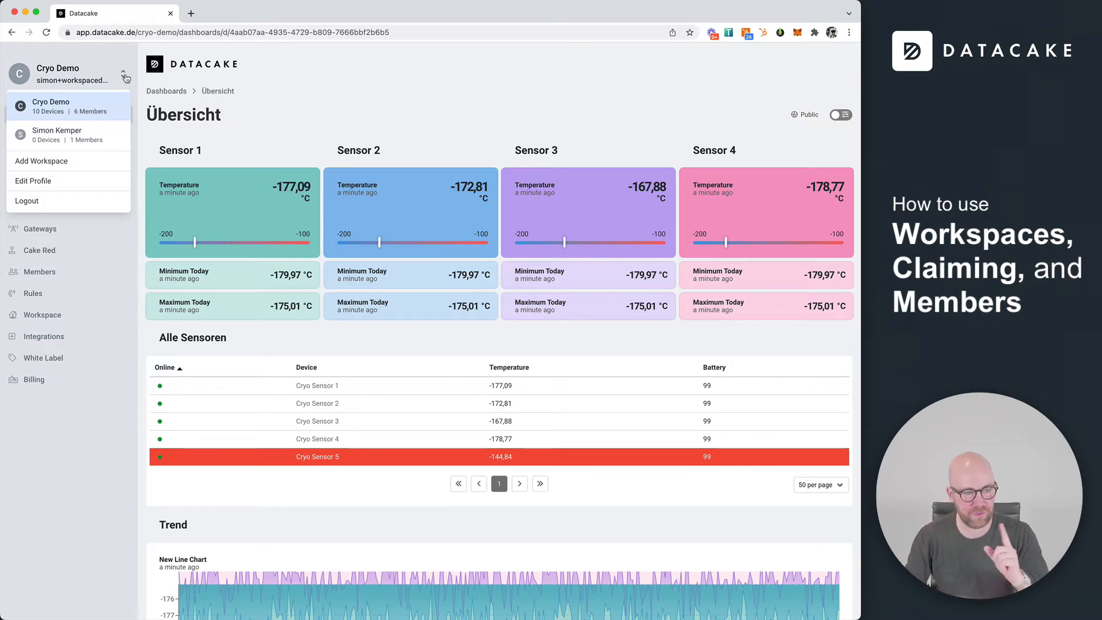
Create a new workspace named 'Customer XYZ Workspace'
{"action": "left_click", "coordinate": [71, 165]}
{"action": "left_click", "coordinate": [491, 344]}
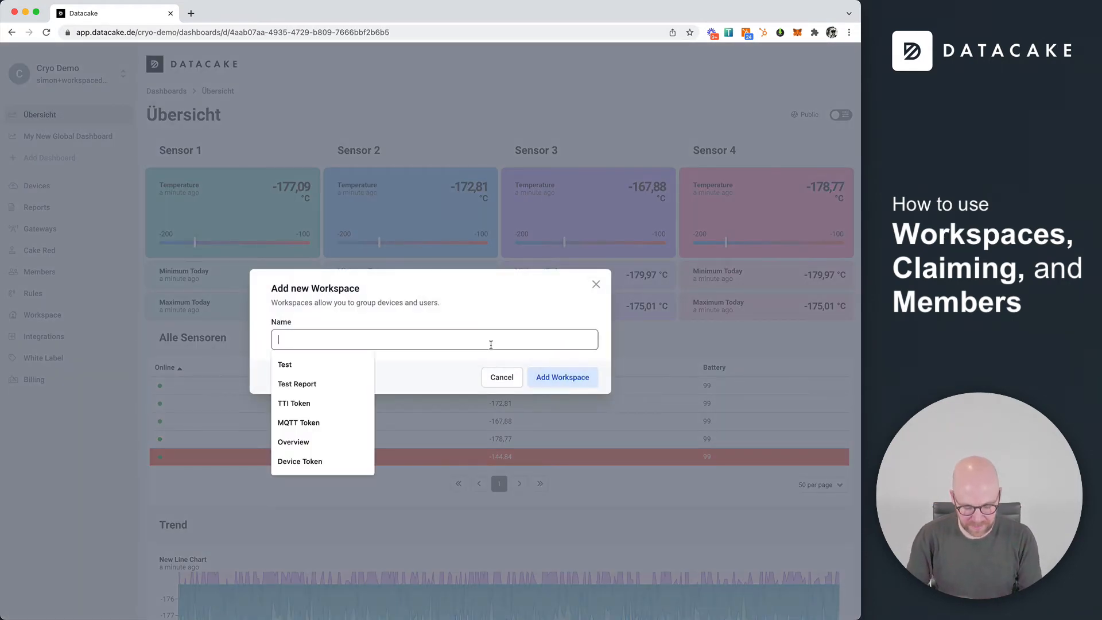
{"action": "type", "text": "Customer "}
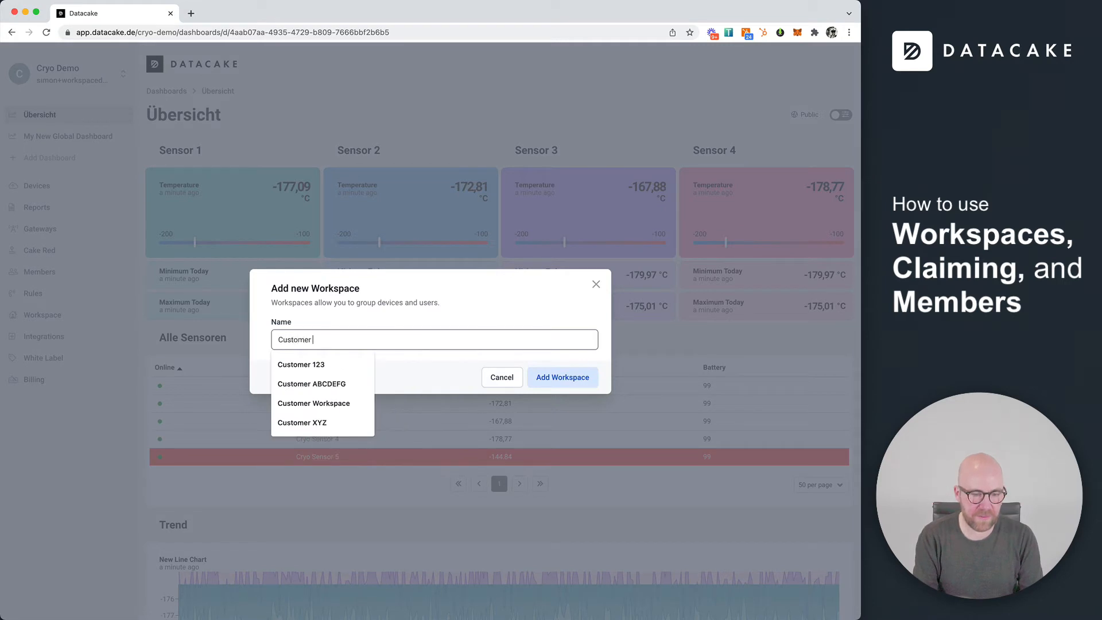
{"action": "type", "text": "XYZ Wo"}
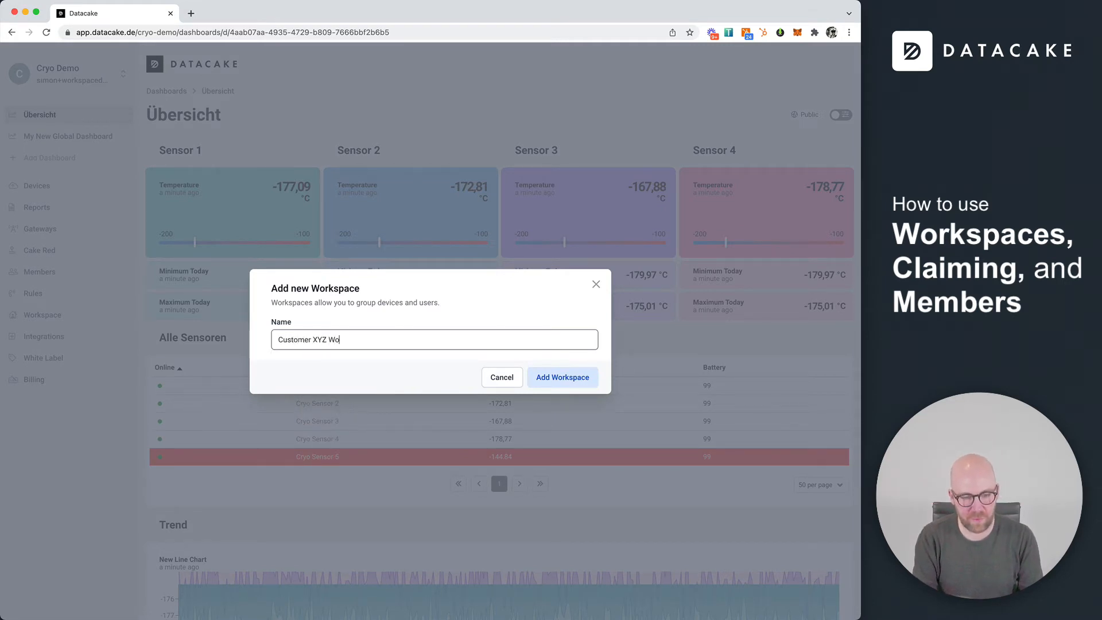
{"action": "type", "text": "rkspace"}
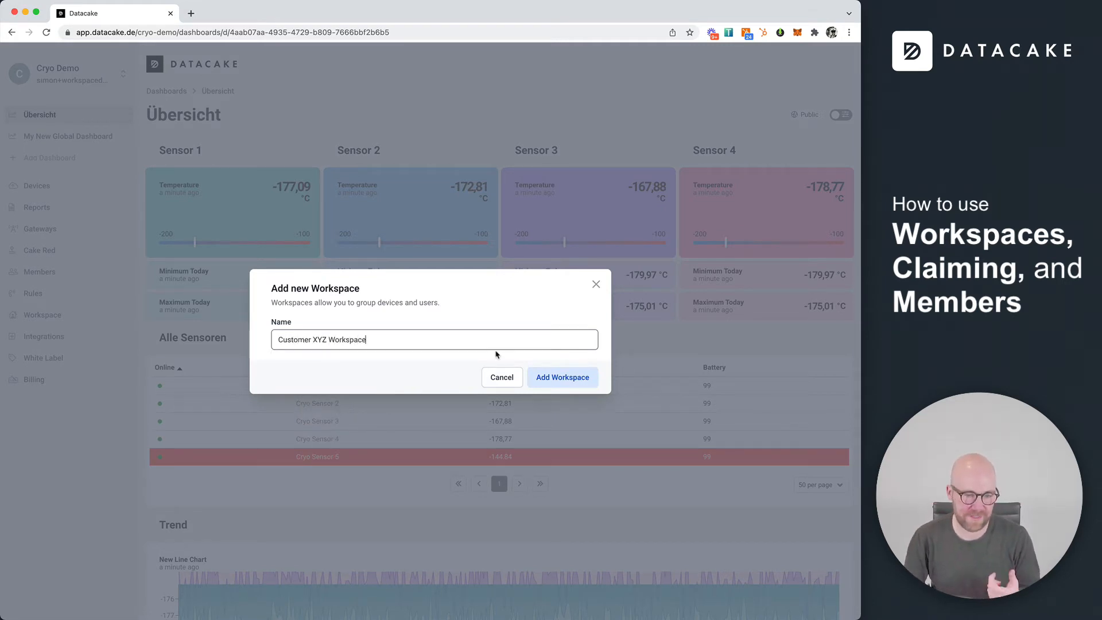
{"action": "left_click", "coordinate": [542, 377]}
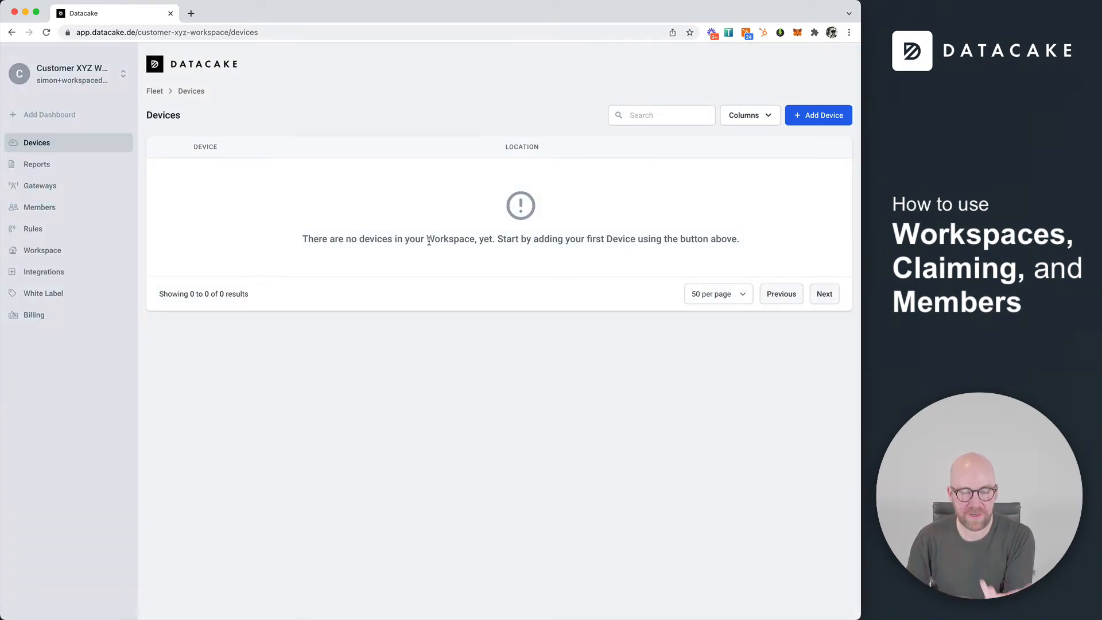
Check the new workspace's single member without adding anyone, then return to its empty Devices list
{"action": "left_click", "coordinate": [82, 208]}
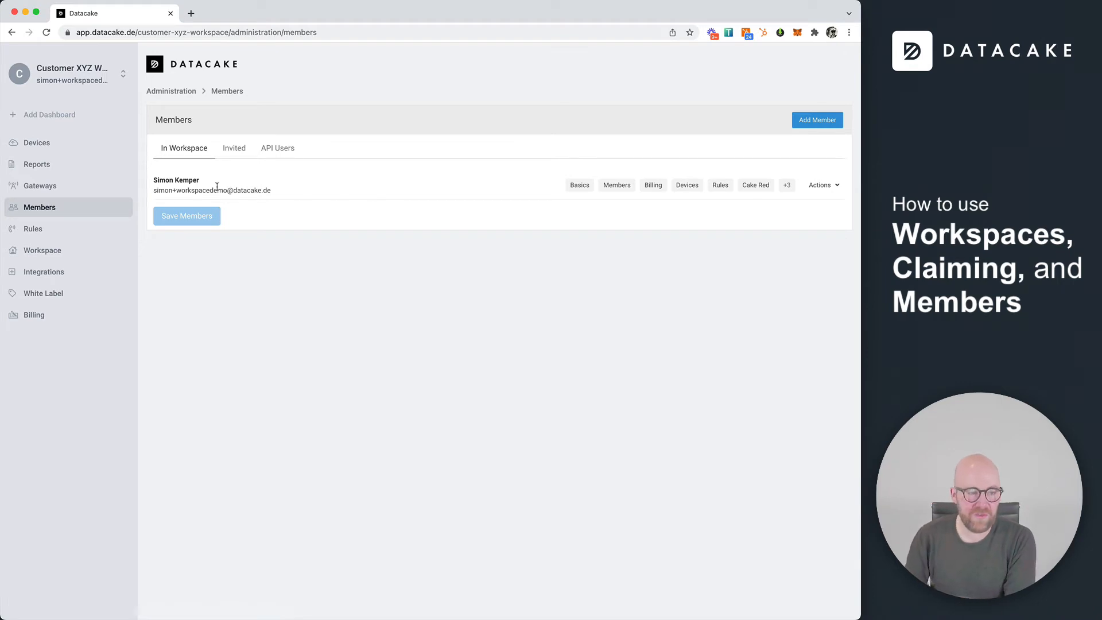
{"action": "left_click", "coordinate": [828, 121]}
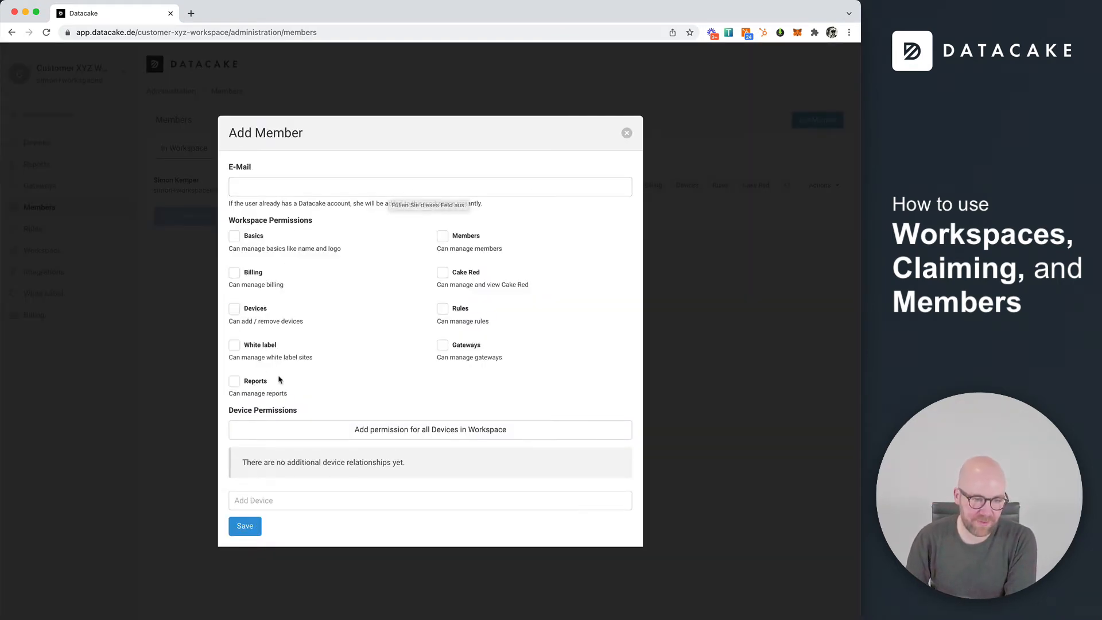
{"action": "left_click", "coordinate": [627, 133]}
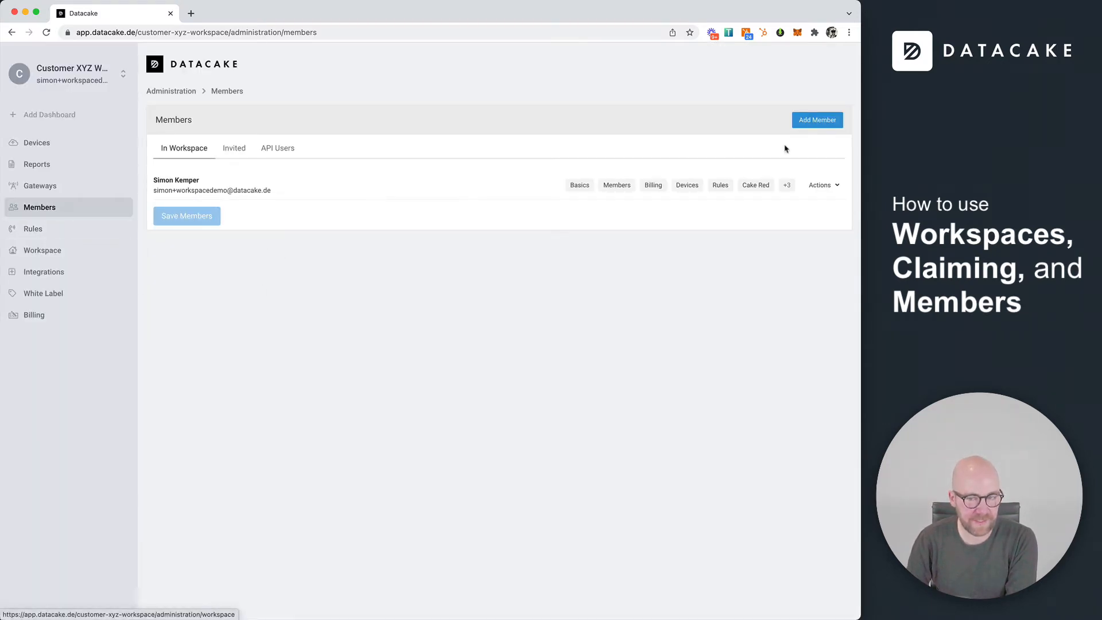
{"action": "left_click", "coordinate": [54, 142]}
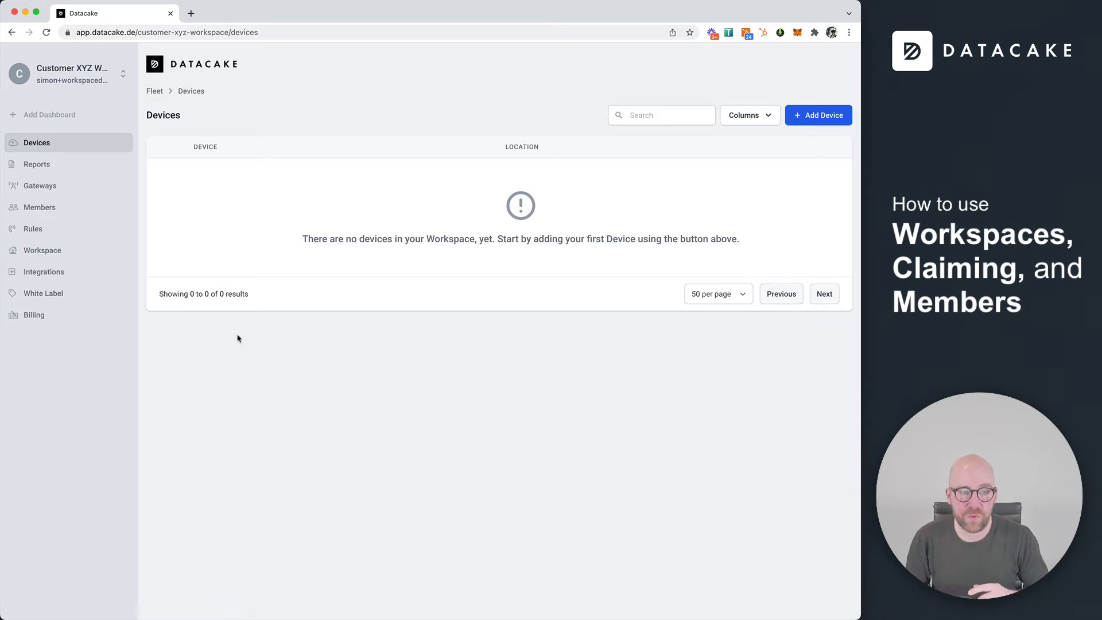
Switch to Cryo Demo and open Cryo Sensor 1's configuration settings
{"action": "left_click", "coordinate": [122, 84]}
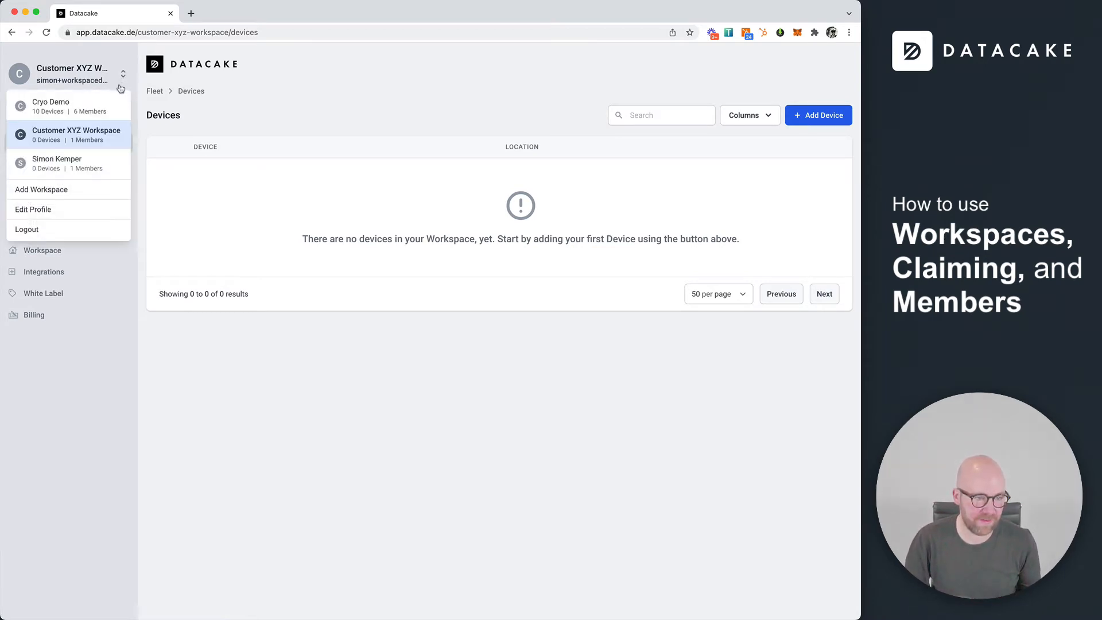
{"action": "left_click", "coordinate": [95, 111]}
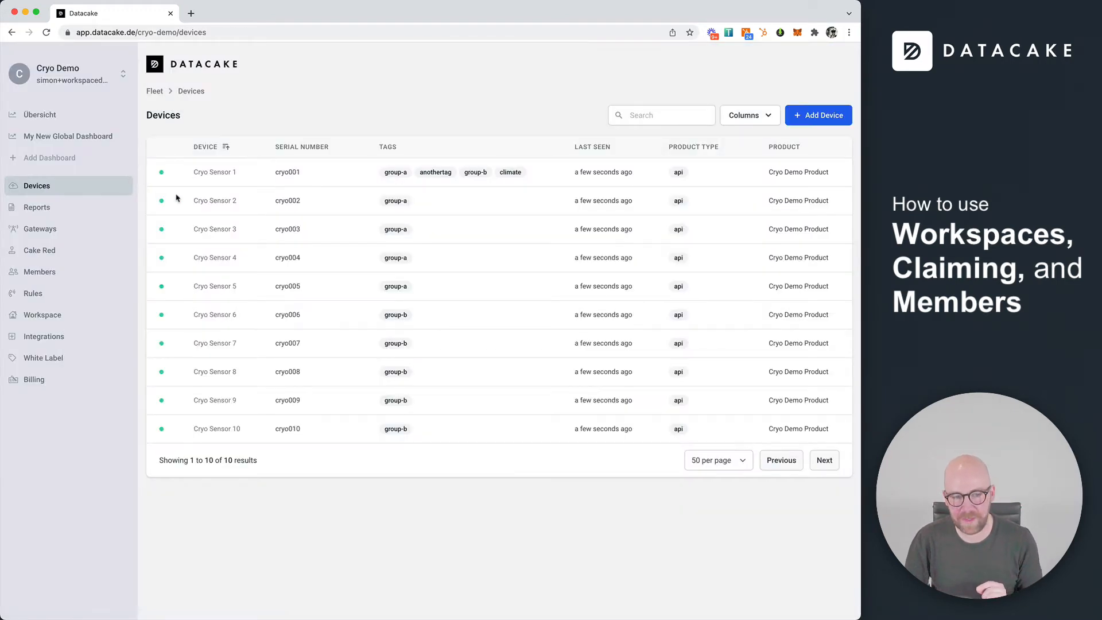
{"action": "left_click", "coordinate": [215, 174]}
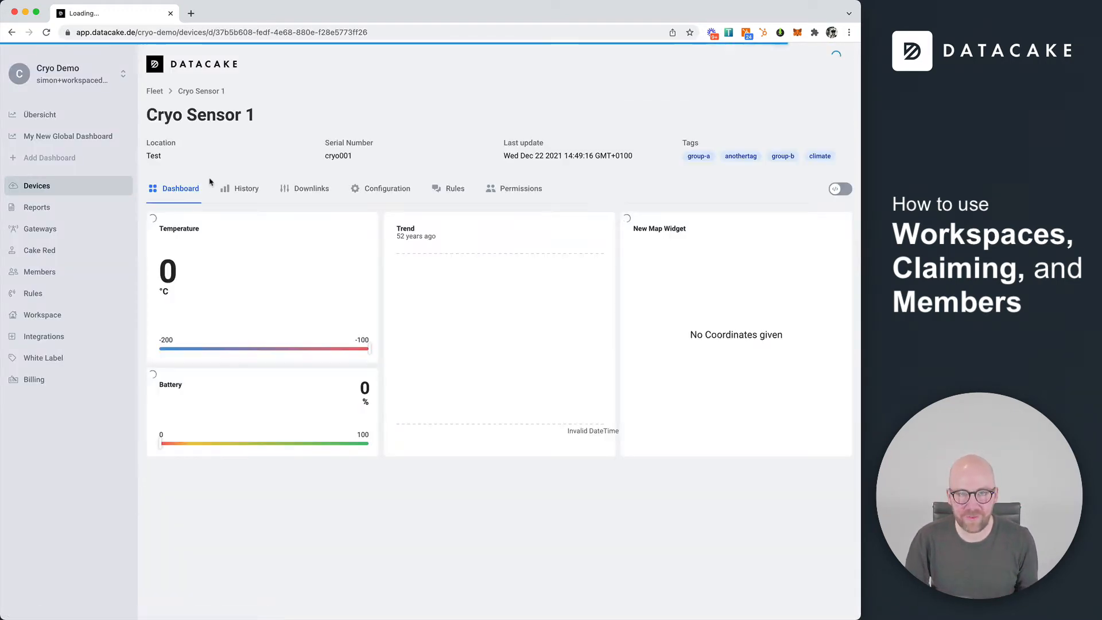
{"action": "left_click", "coordinate": [358, 189]}
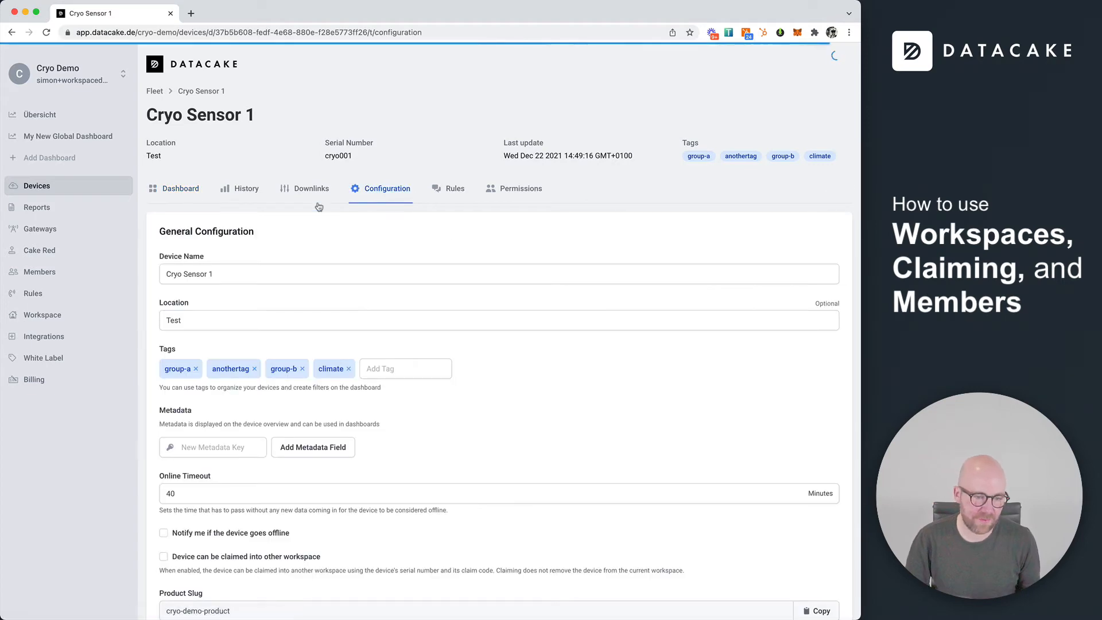
Allow claiming into other workspaces, save, copy serial cryo001, and return to Customer XYZ Workspace
{"action": "scroll", "coordinate": [265, 431], "scroll_direction": "down", "scroll_amount": 3}
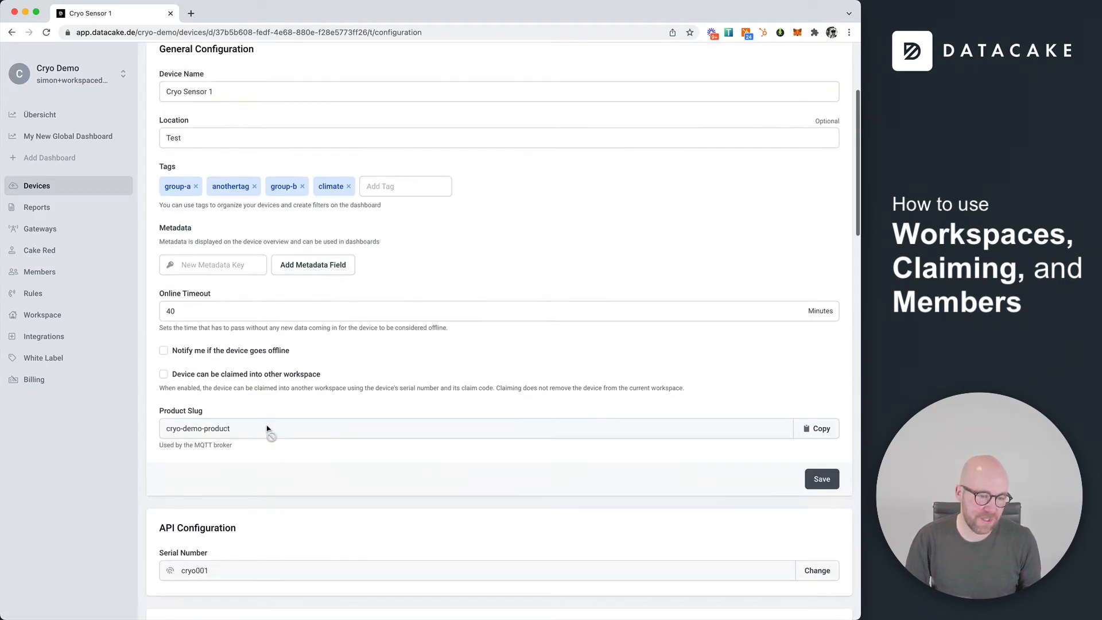
{"action": "left_click", "coordinate": [199, 376]}
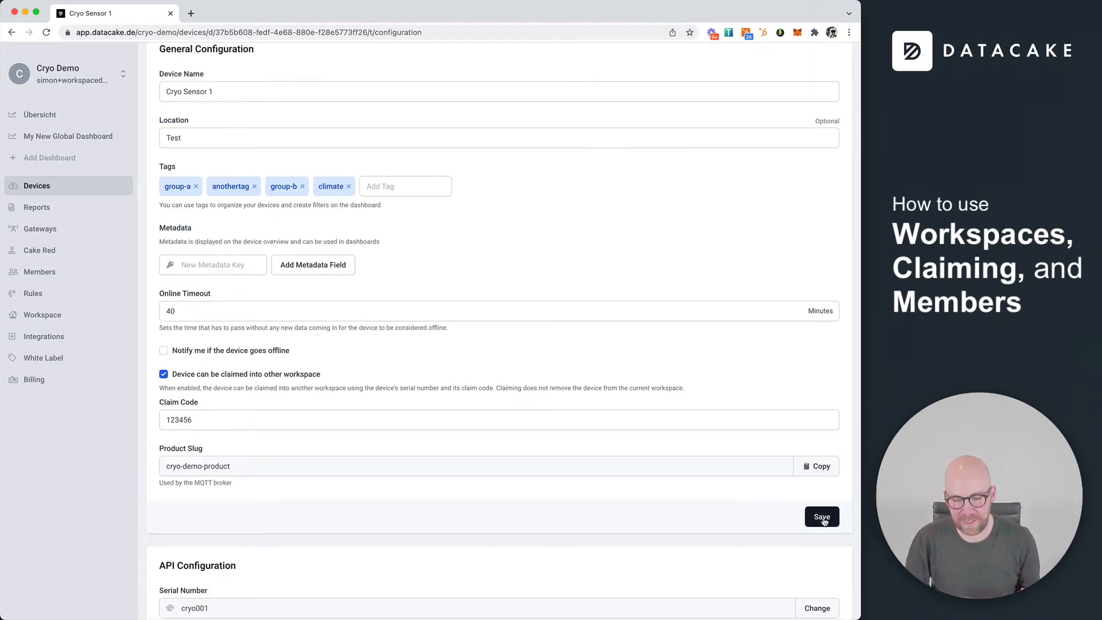
{"action": "double_click", "coordinate": [269, 414]}
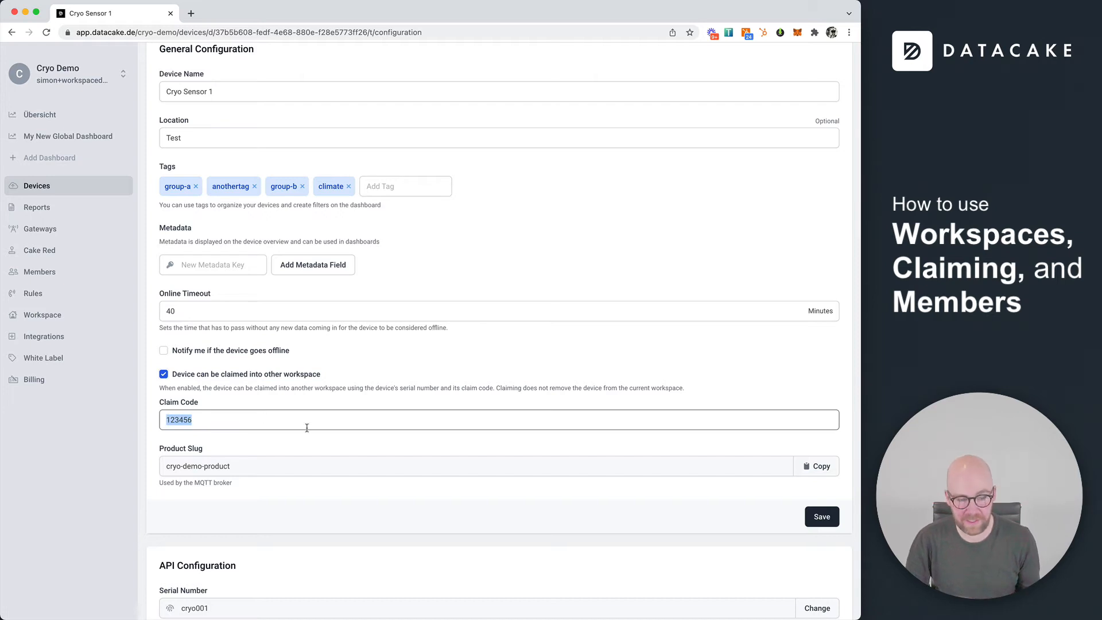
{"action": "left_click", "coordinate": [822, 517]}
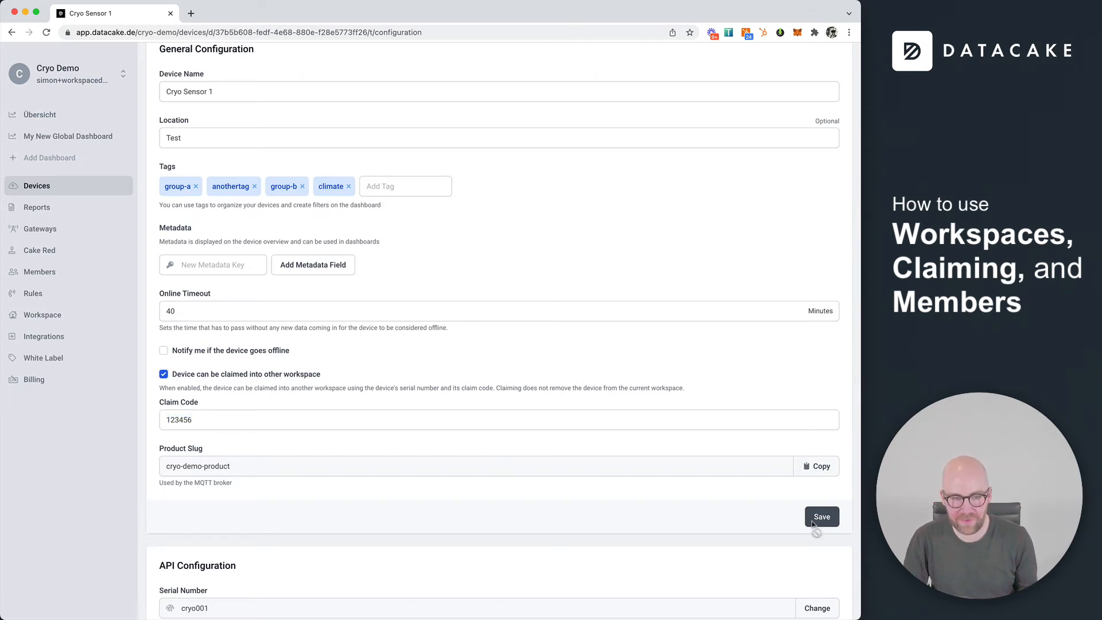
{"action": "double_click", "coordinate": [339, 156]}
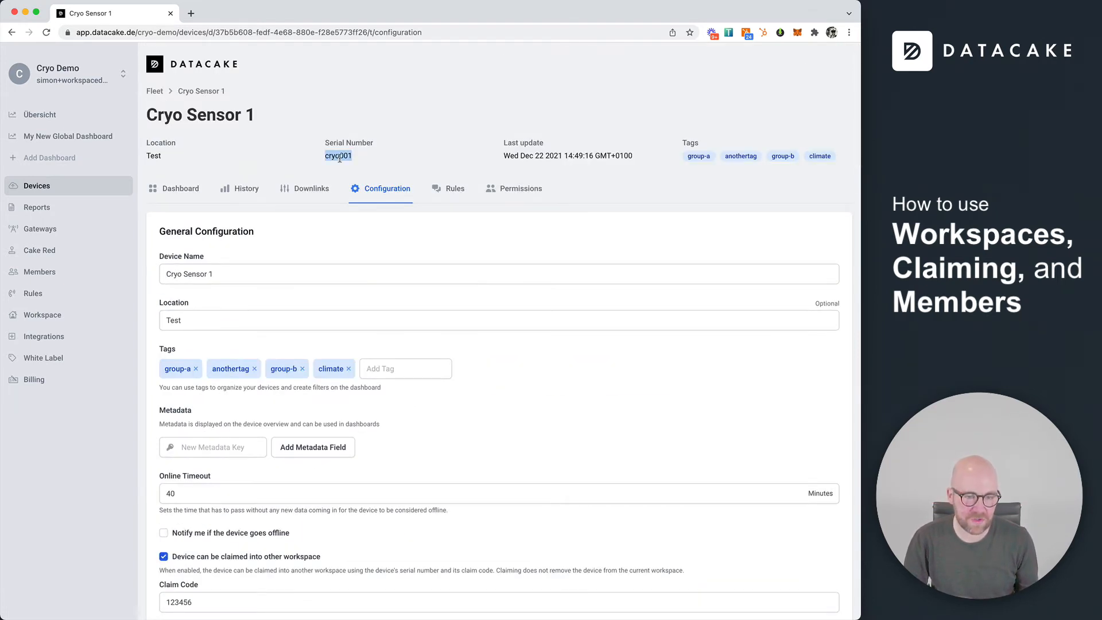
{"action": "left_click", "coordinate": [85, 83]}
{"action": "left_click", "coordinate": [115, 130]}
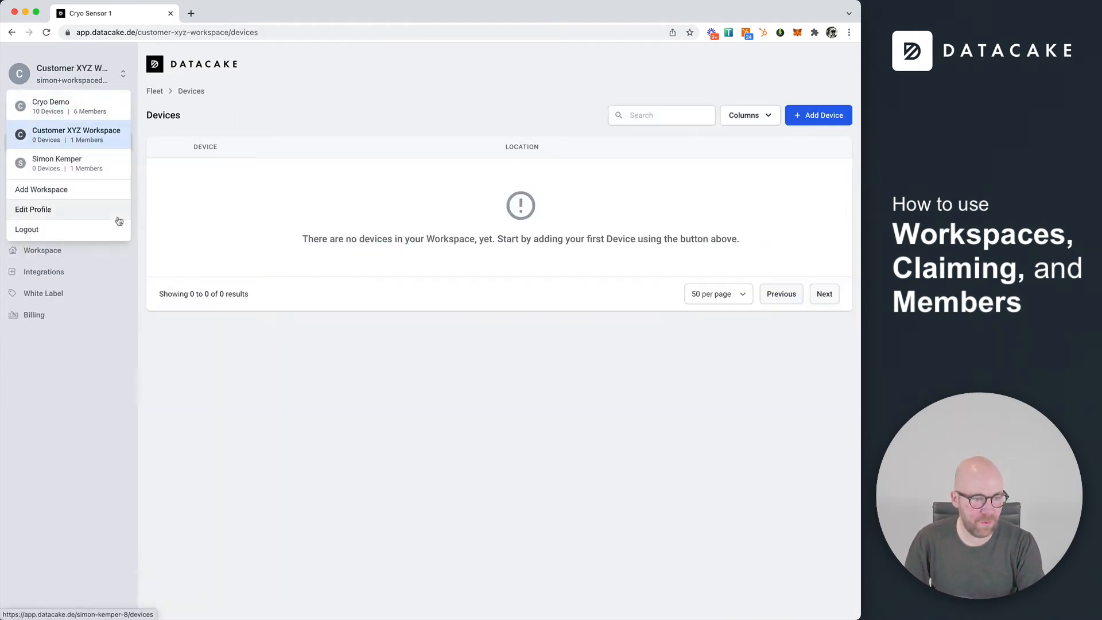
Claim Cryo Sensor 1 by pin code using serial cryo001 and its pin, then view Devices
{"action": "left_click", "coordinate": [436, 405]}
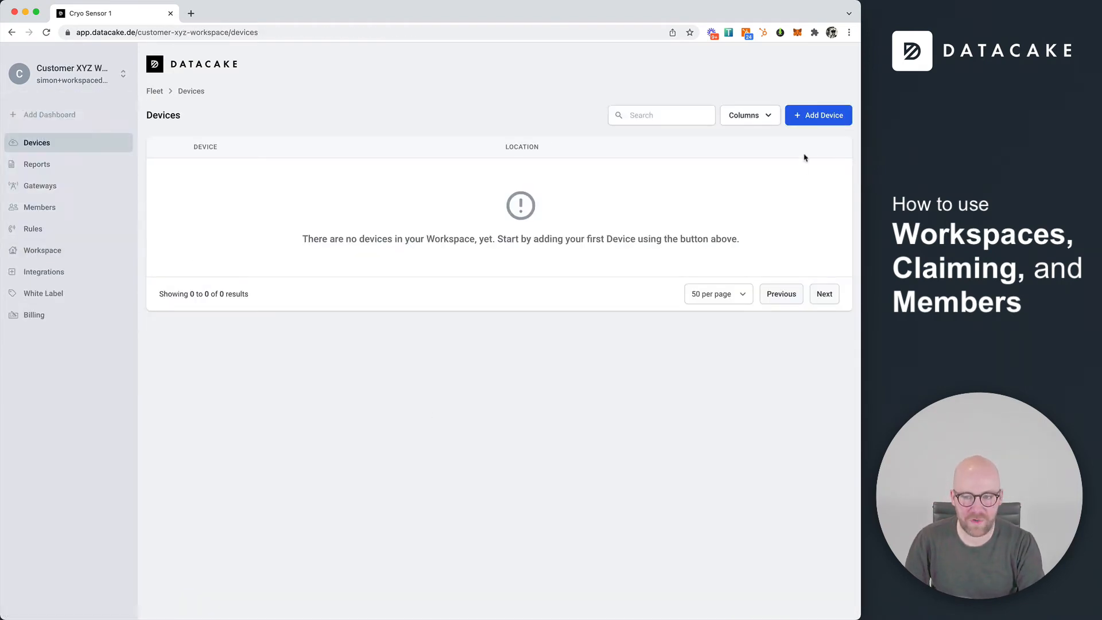
{"action": "left_click", "coordinate": [814, 122]}
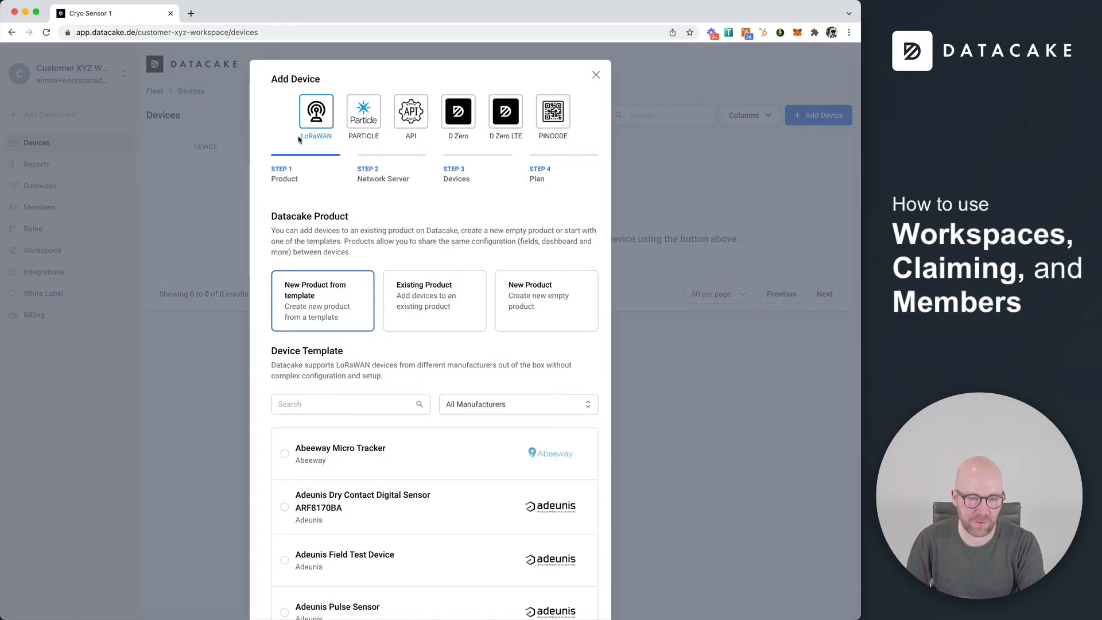
{"action": "left_click", "coordinate": [562, 120]}
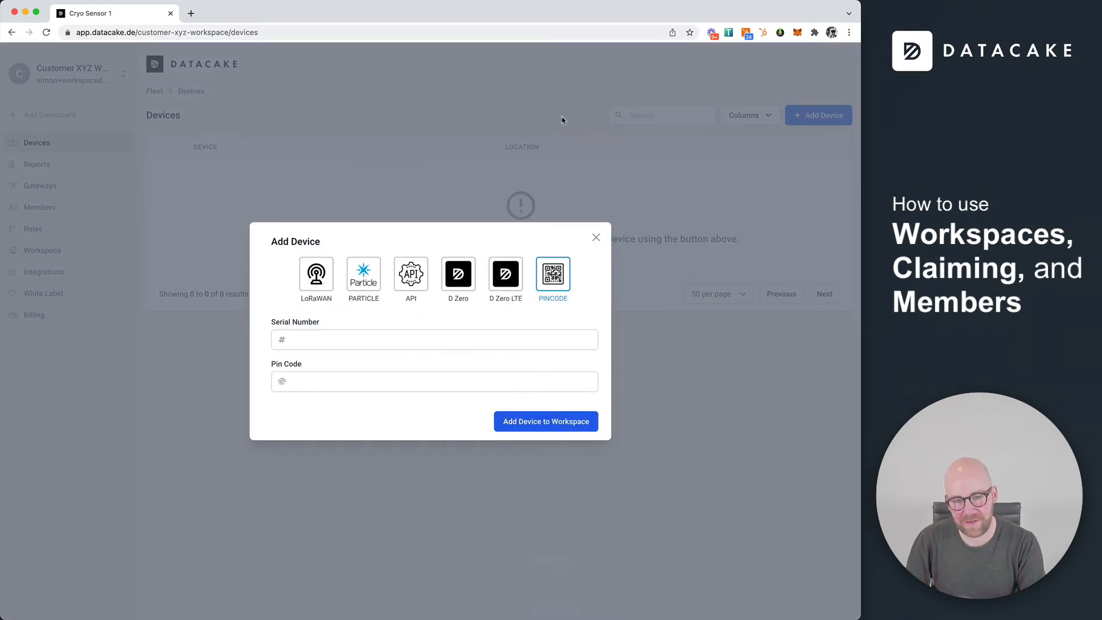
{"action": "left_click", "coordinate": [328, 345]}
{"action": "type", "text": "cryo001"}
{"action": "left_click", "coordinate": [326, 383]}
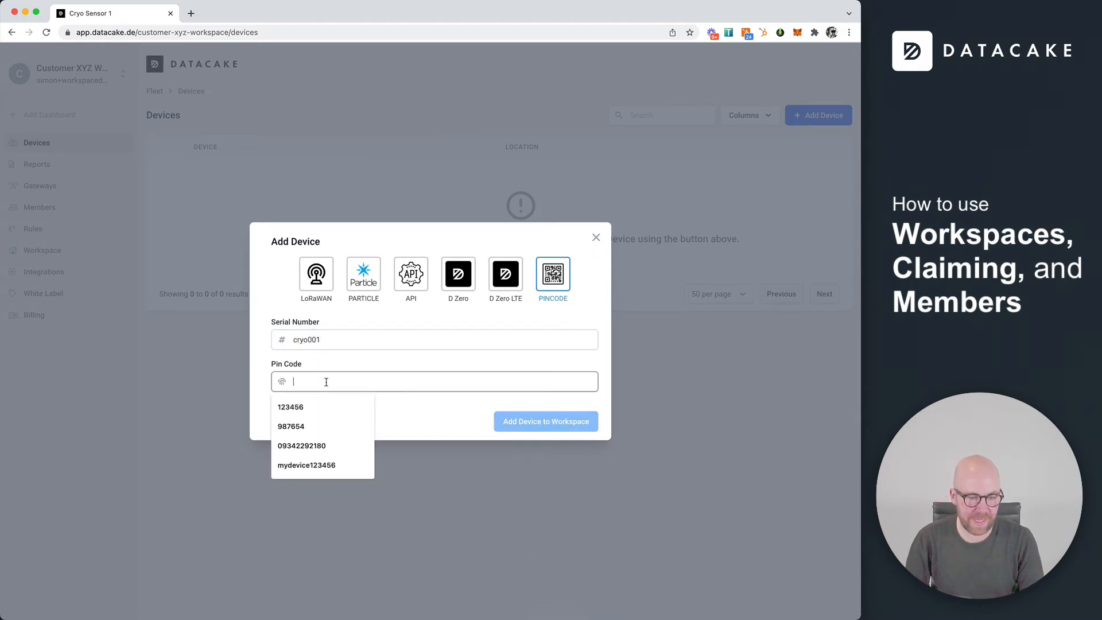
{"action": "type", "text": "1234"}
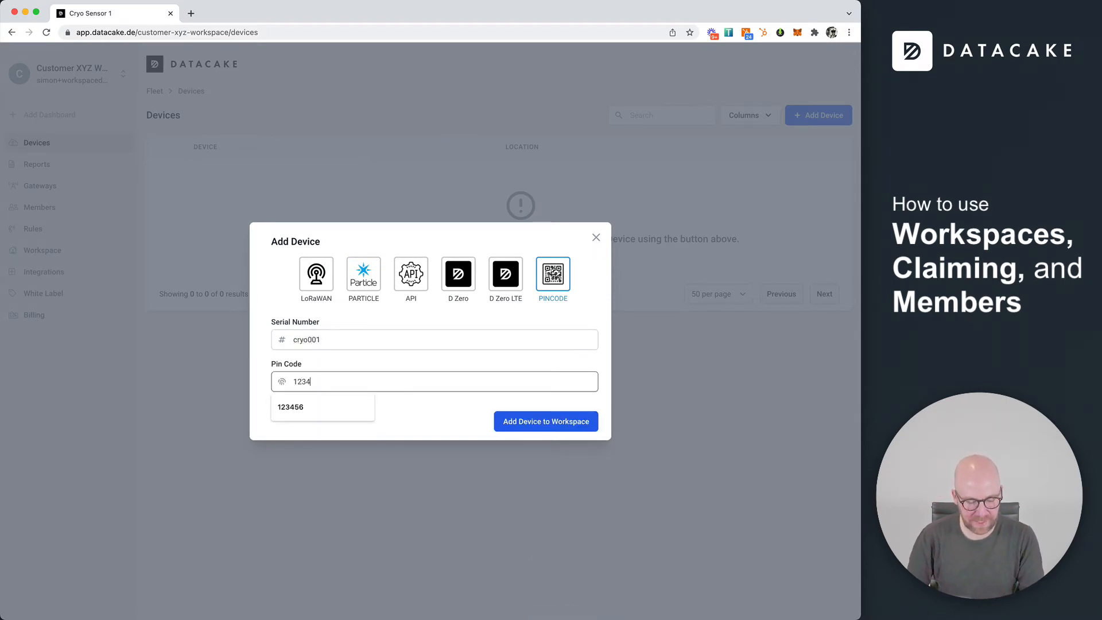
{"action": "type", "text": "56"}
{"action": "double_click", "coordinate": [330, 386]}
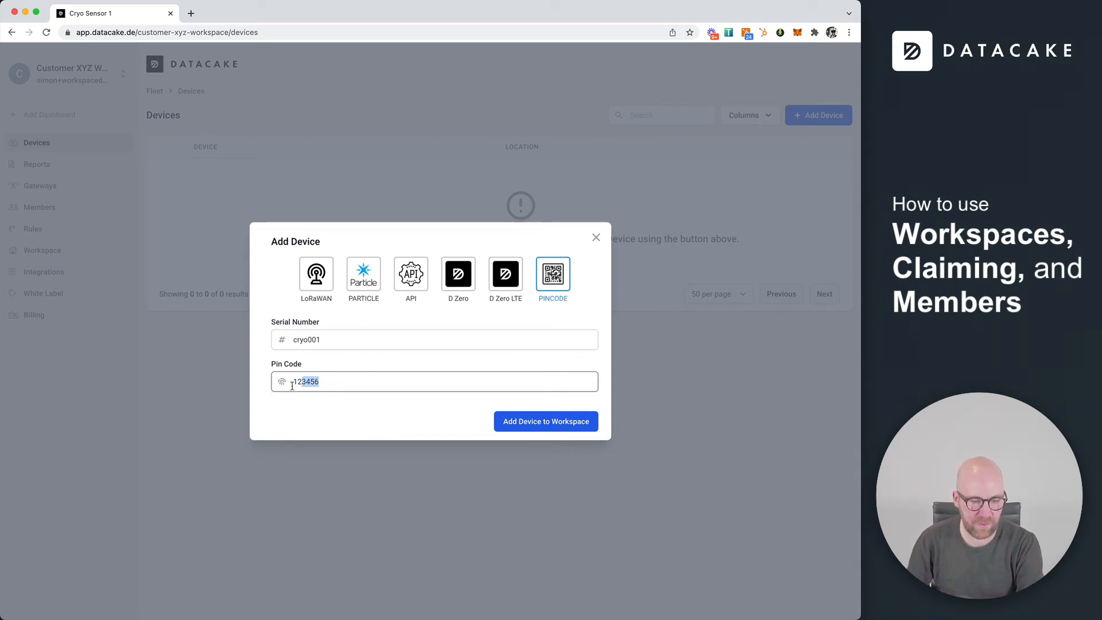
{"action": "left_click", "coordinate": [318, 414]}
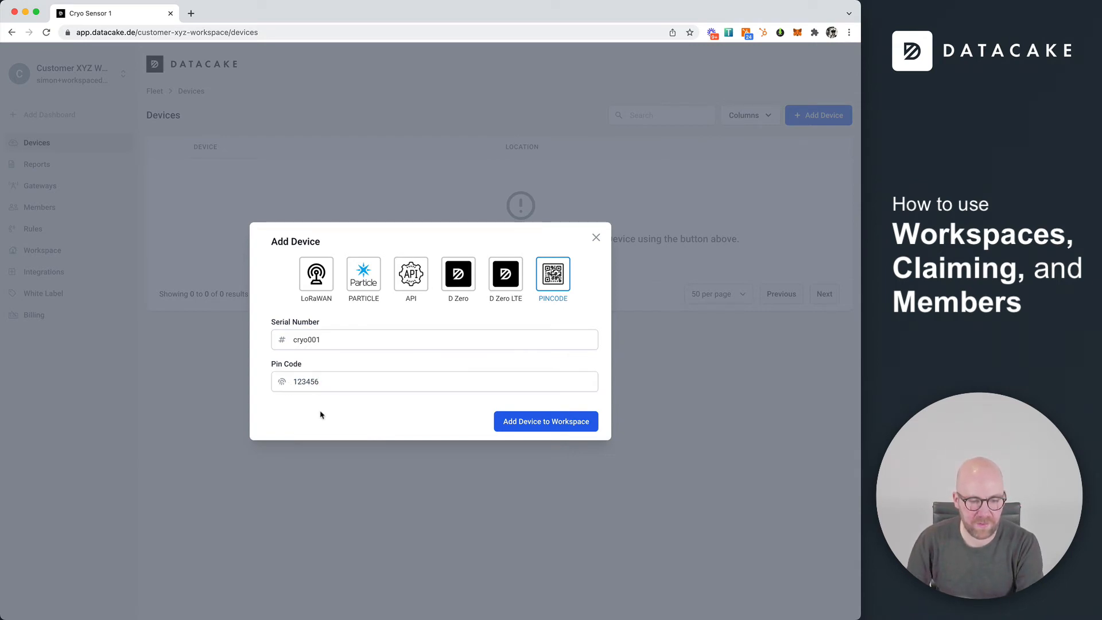
{"action": "left_click", "coordinate": [549, 424]}
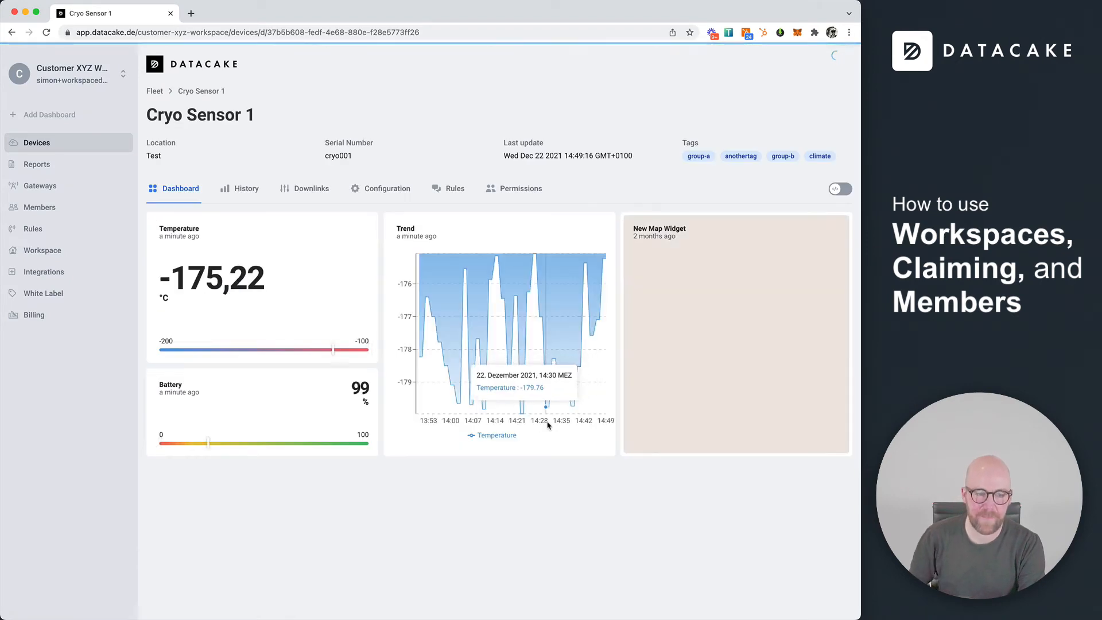
{"action": "left_click", "coordinate": [62, 144]}
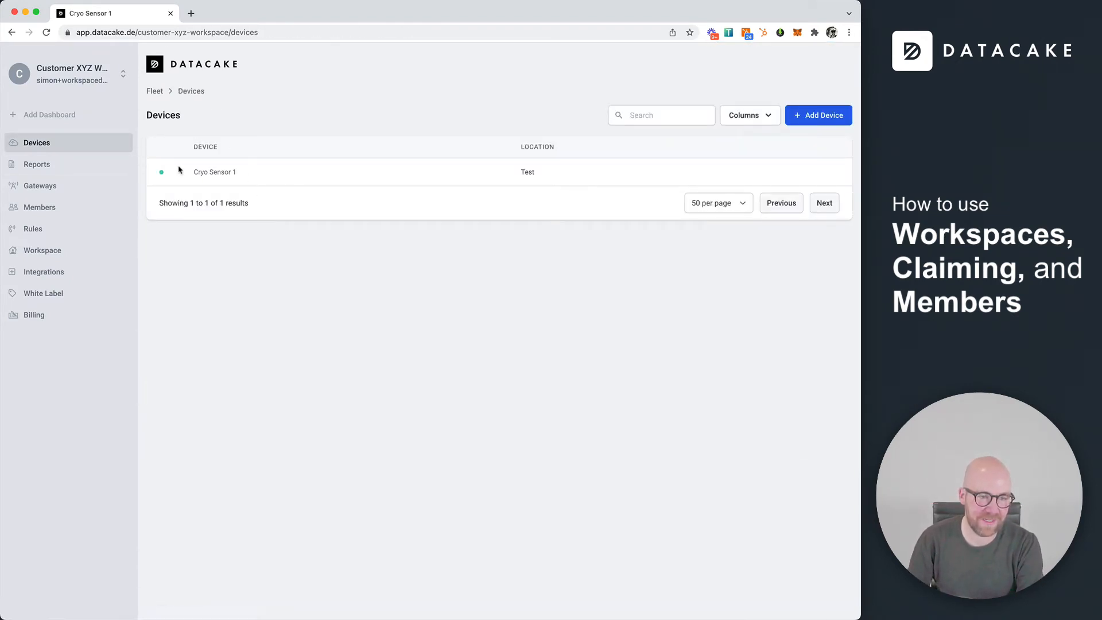
In Cryo Demo, open Cryo Sensor 1's configuration settings and review them
{"action": "left_click", "coordinate": [64, 77]}
{"action": "left_click", "coordinate": [75, 110]}
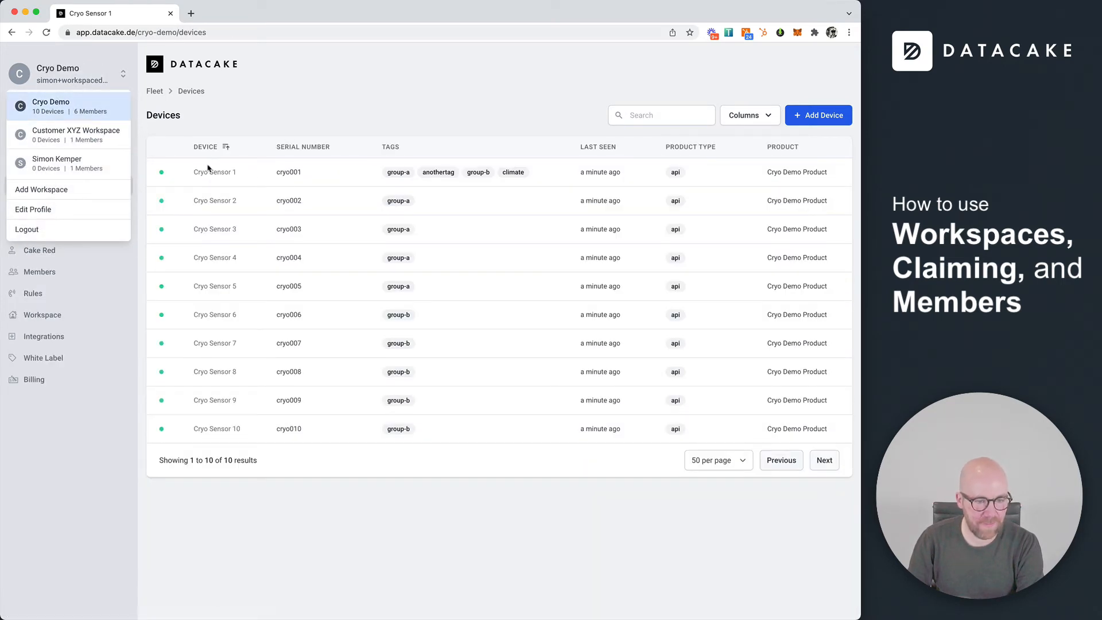
{"action": "left_click", "coordinate": [214, 172]}
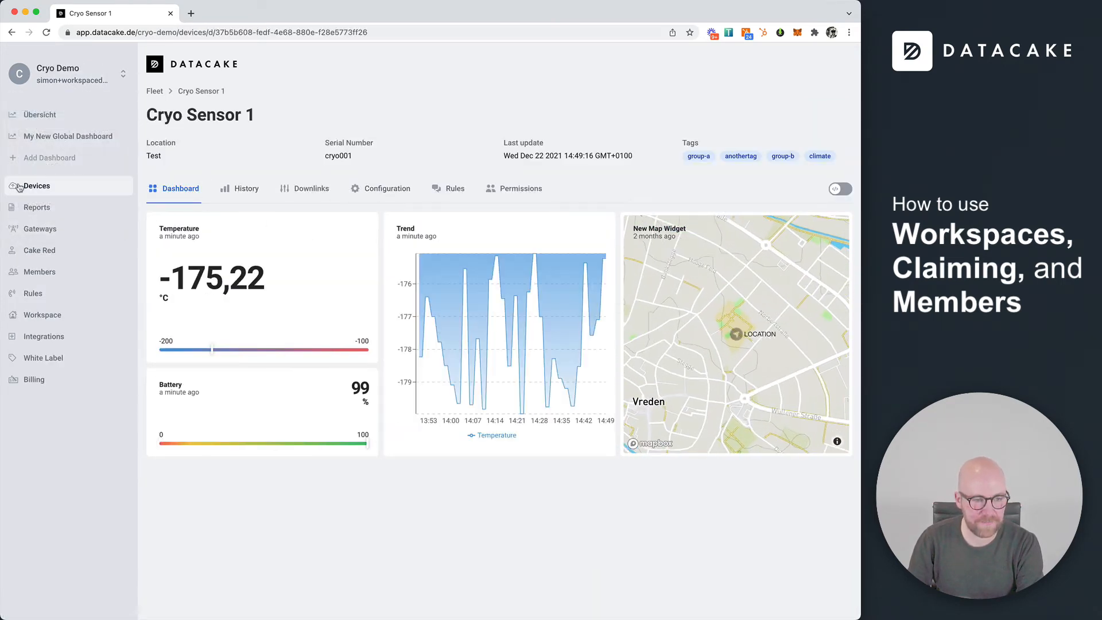
{"action": "left_click", "coordinate": [36, 185]}
{"action": "left_click", "coordinate": [221, 176]}
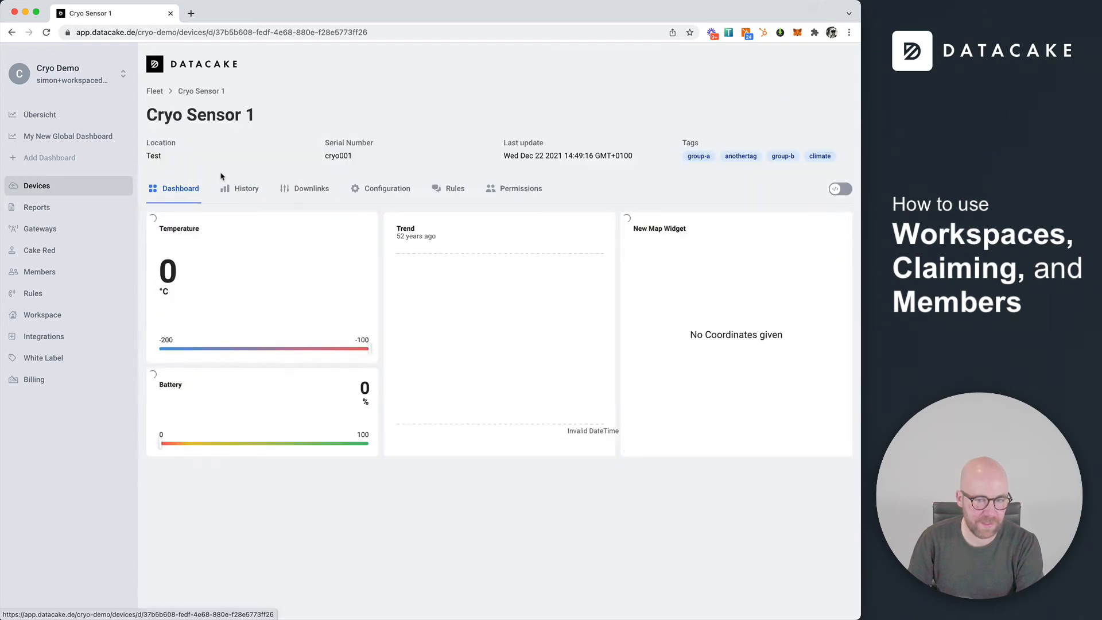
{"action": "left_click", "coordinate": [375, 190]}
{"action": "scroll", "coordinate": [355, 341], "scroll_direction": "down", "scroll_amount": 2}
{"action": "scroll", "coordinate": [354, 341], "scroll_direction": "down", "scroll_amount": 2}
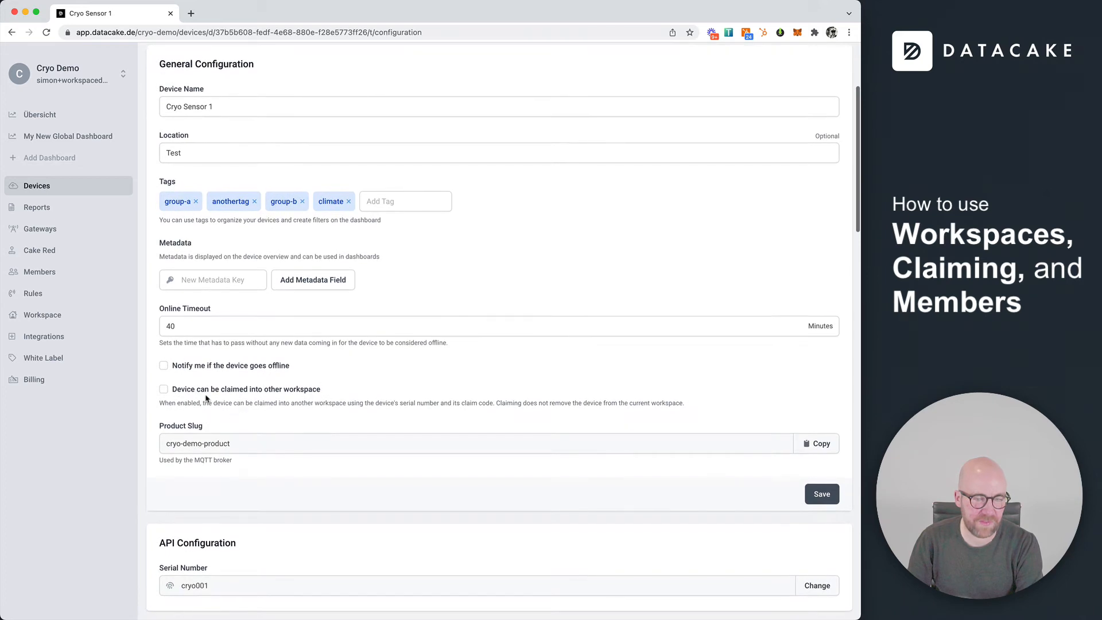
Open Cryo Sensor 1's configuration in Customer XYZ Workspace, where claiming is switched off
{"action": "left_click", "coordinate": [102, 80]}
{"action": "left_click", "coordinate": [89, 143]}
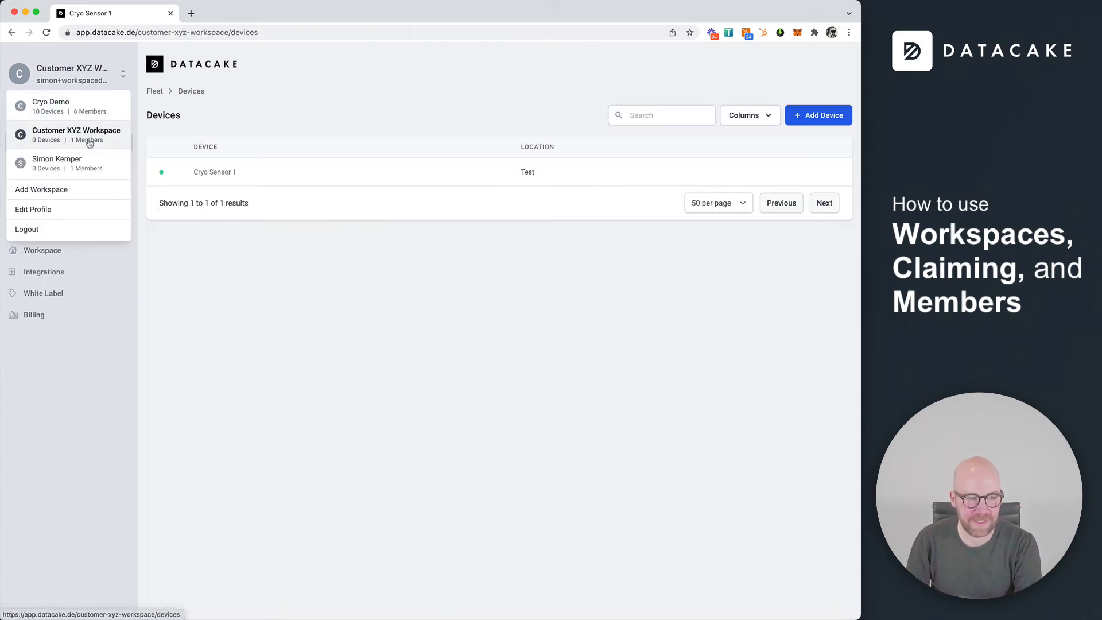
{"action": "left_click", "coordinate": [224, 179]}
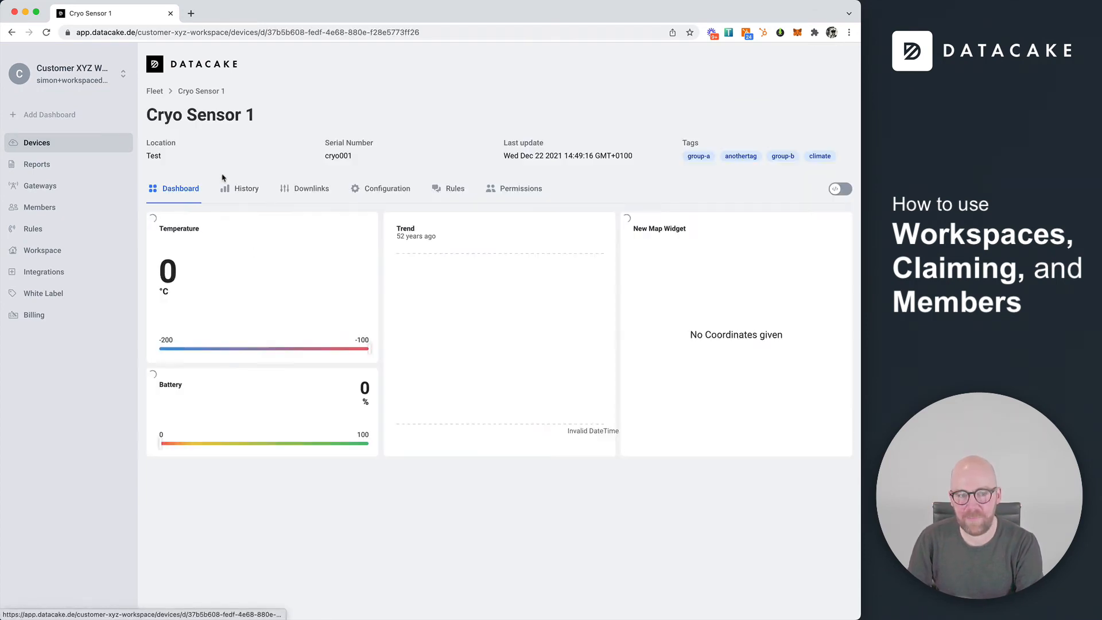
{"action": "left_click", "coordinate": [388, 189]}
{"action": "scroll", "coordinate": [196, 443], "scroll_direction": "down", "scroll_amount": 3}
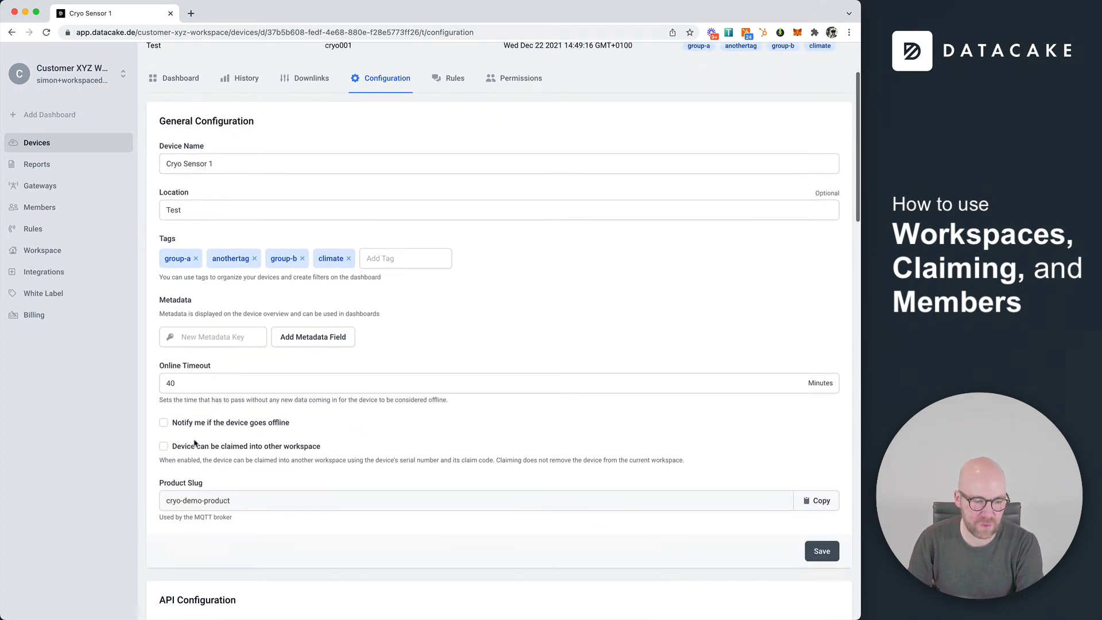
{"action": "left_click", "coordinate": [162, 448]}
{"action": "scroll", "coordinate": [162, 448], "scroll_direction": "up", "scroll_amount": 3}
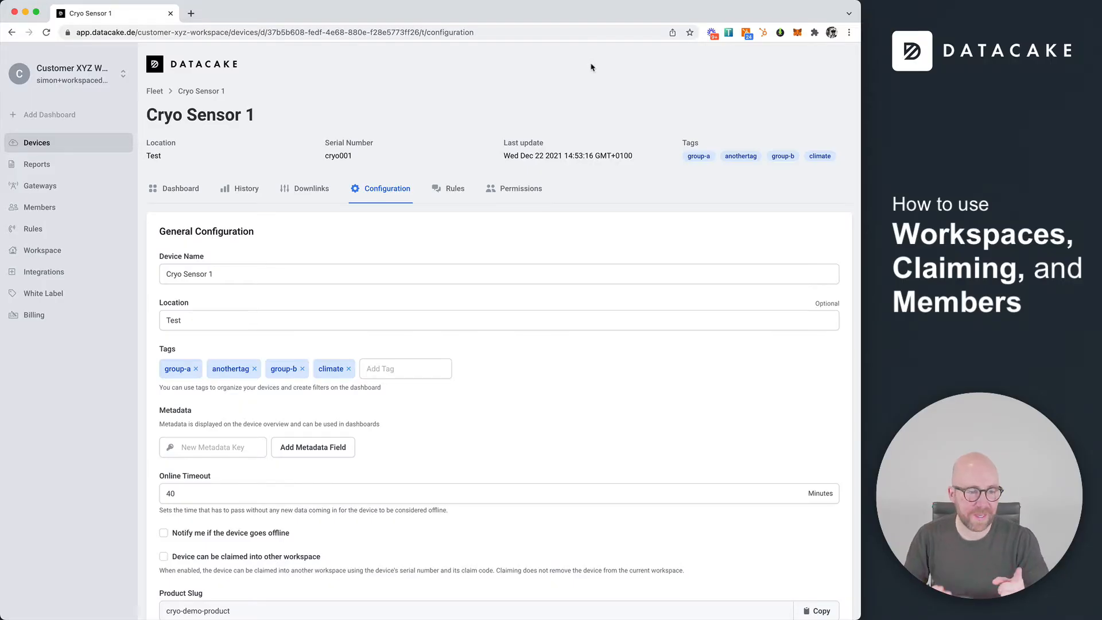
Create a new dashboard named 'Overview'
{"action": "left_click", "coordinate": [57, 120]}
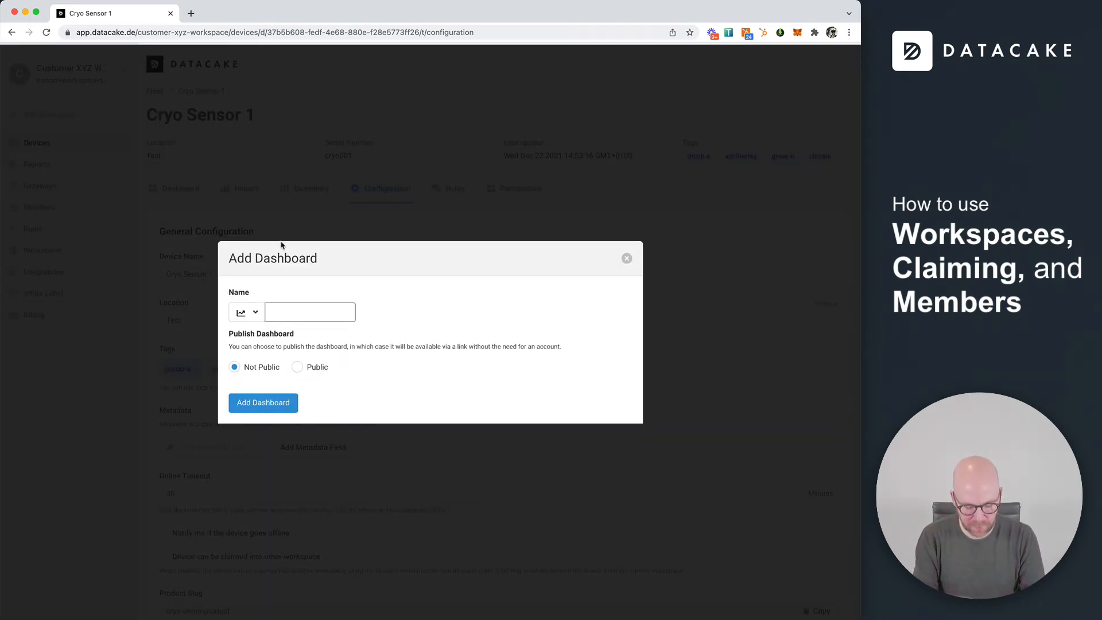
{"action": "type", "text": "Over"}
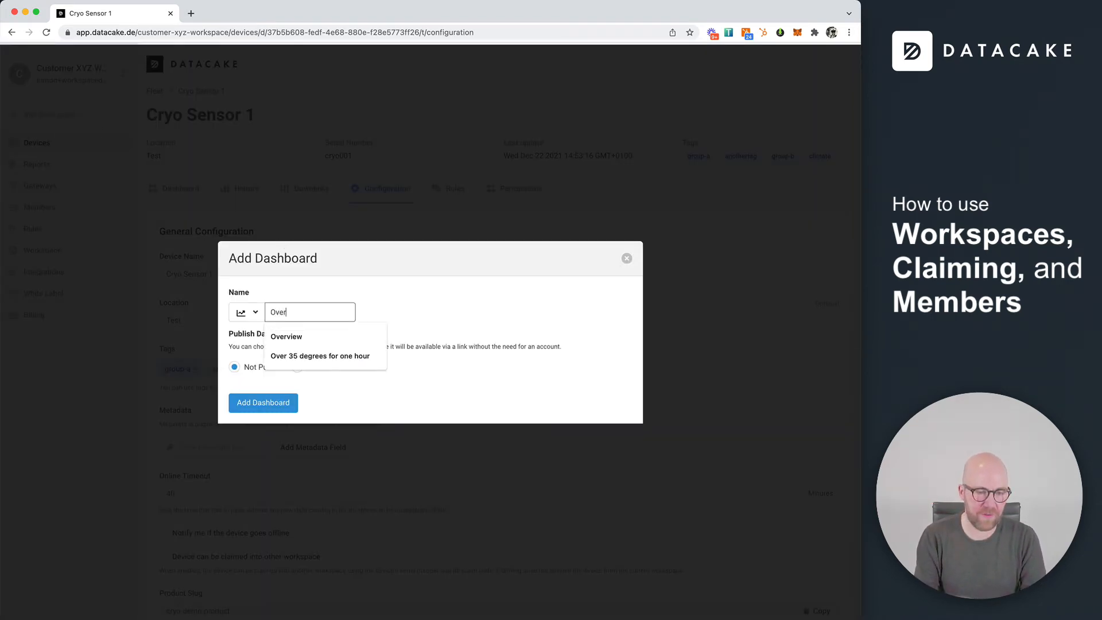
{"action": "type", "text": "wvi"}
{"action": "key", "text": "BackSpace"}
{"action": "key", "text": "BackSpace"}
{"action": "key", "text": "BackSpace"}
{"action": "key", "text": "BackSpace"}
{"action": "type", "text": "view"}
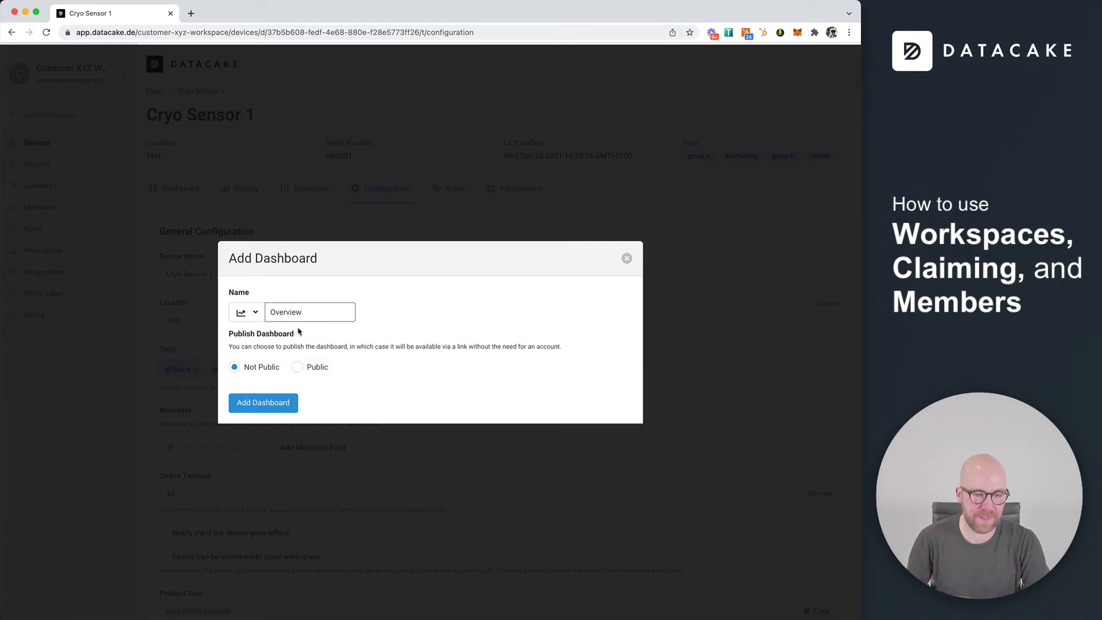
{"action": "left_click", "coordinate": [277, 403]}
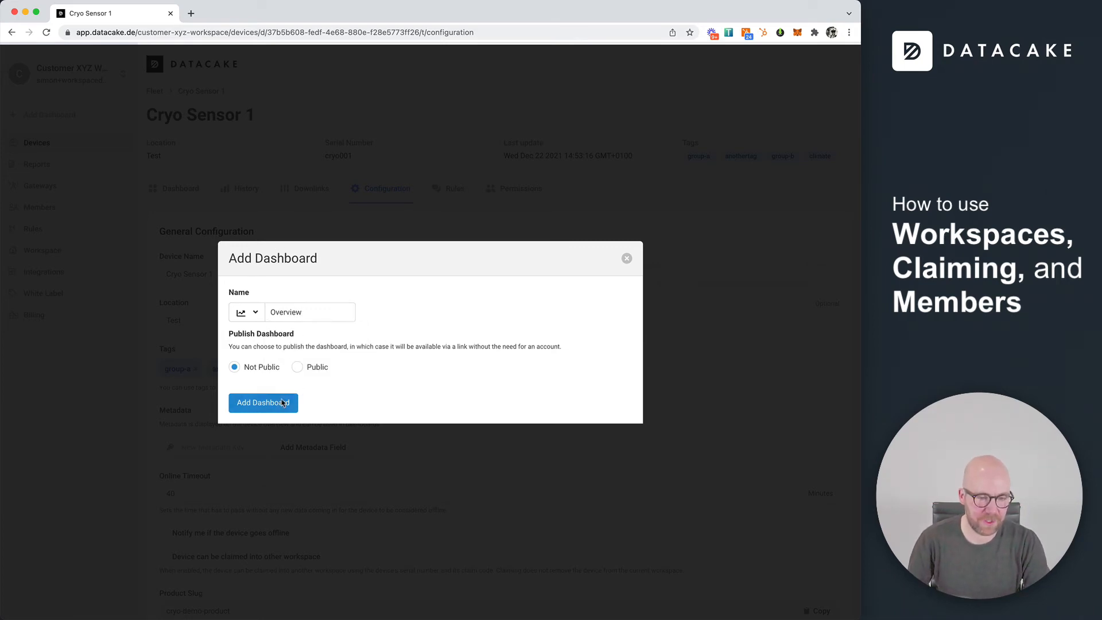
Add a tall Temperature value widget fed by Cryo Sensor 1, then leave edit mode
{"action": "left_click", "coordinate": [838, 116]}
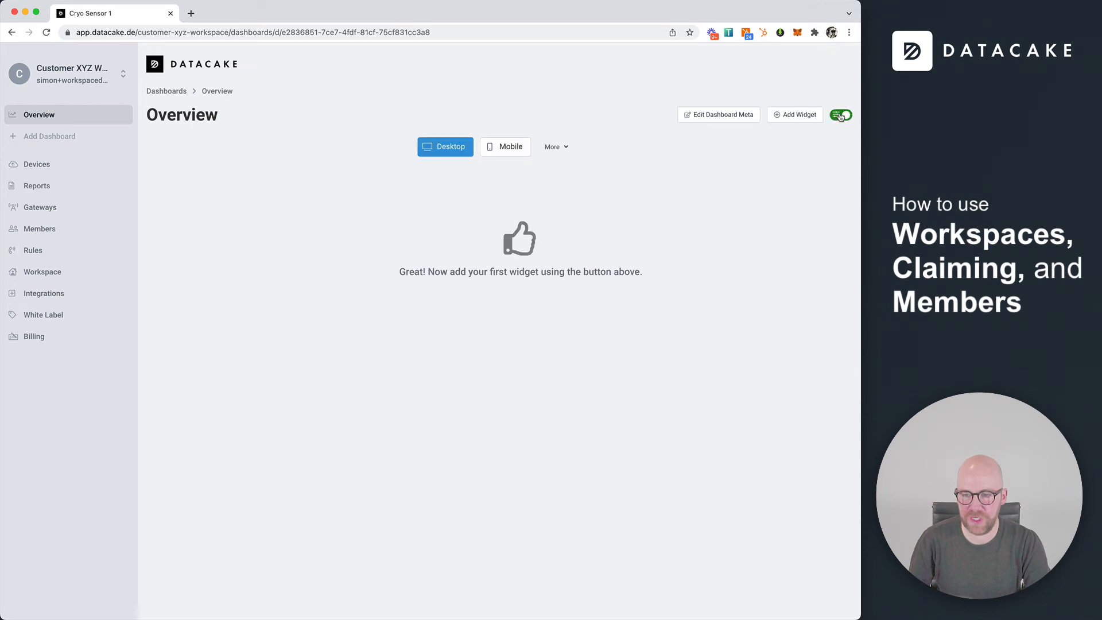
{"action": "left_click", "coordinate": [781, 114]}
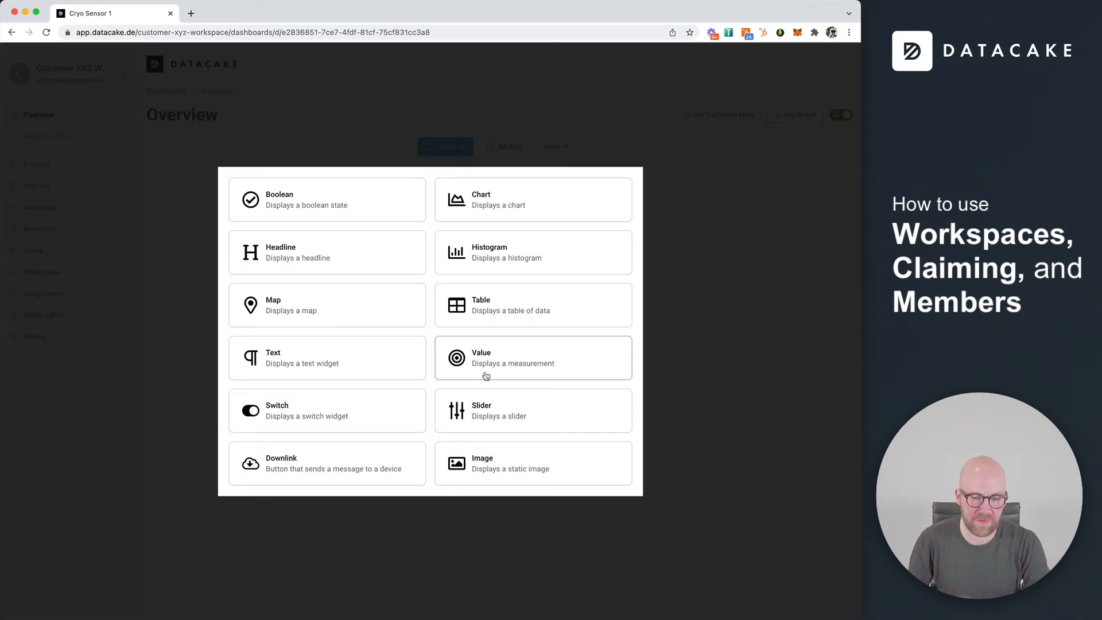
{"action": "left_click", "coordinate": [507, 367]}
{"action": "left_click", "coordinate": [322, 346]}
{"action": "left_click", "coordinate": [335, 361]}
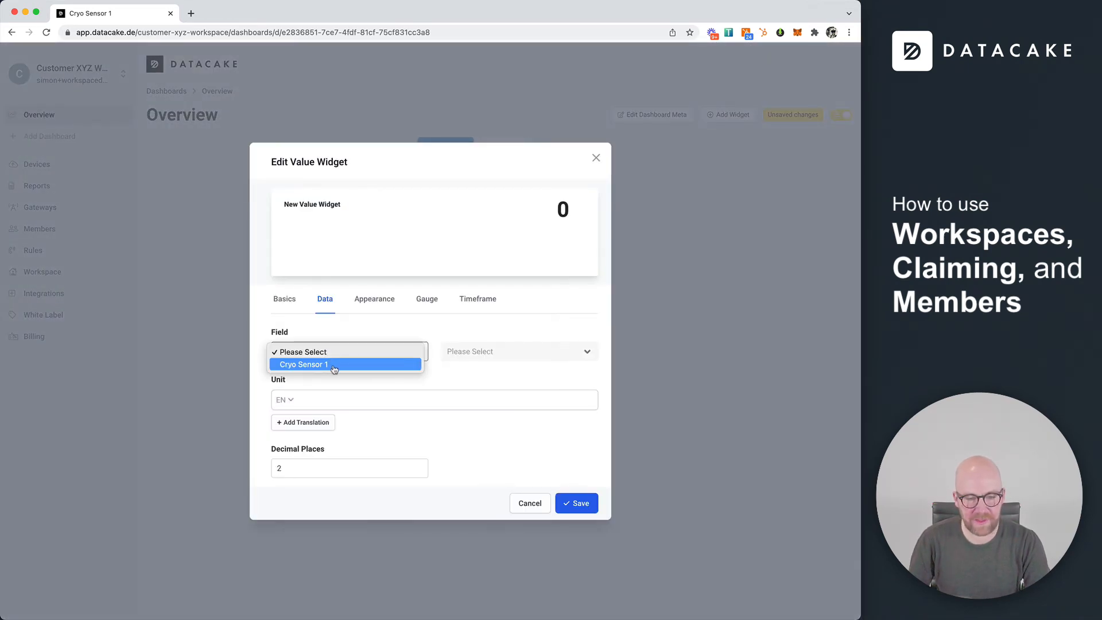
{"action": "left_click", "coordinate": [335, 364]}
{"action": "left_click", "coordinate": [497, 355]}
{"action": "left_click", "coordinate": [496, 366]}
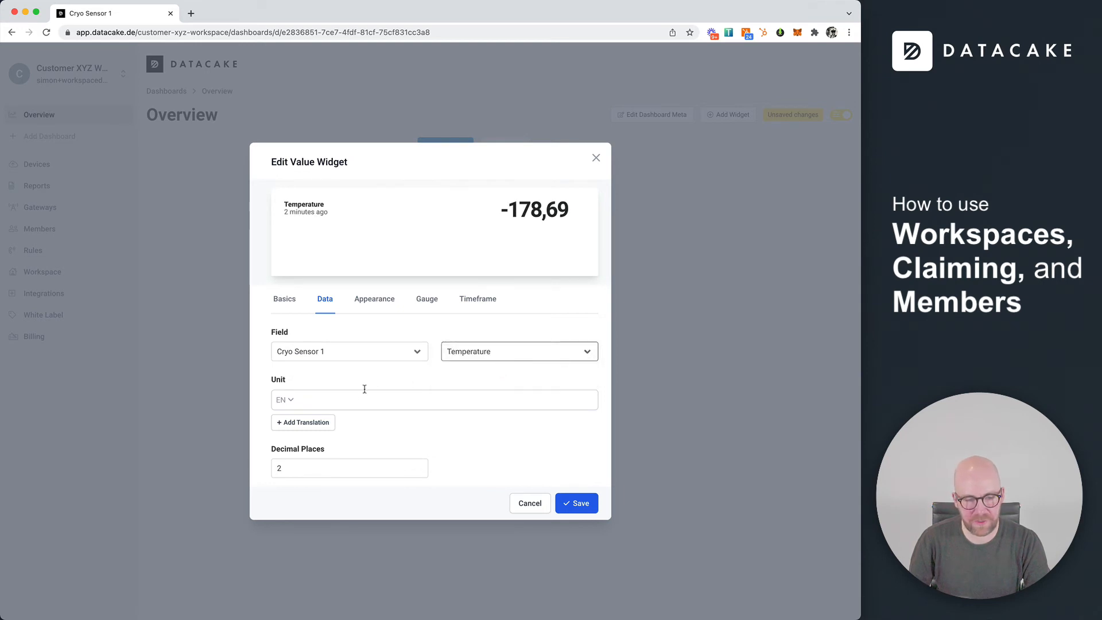
{"action": "left_click", "coordinate": [578, 503]}
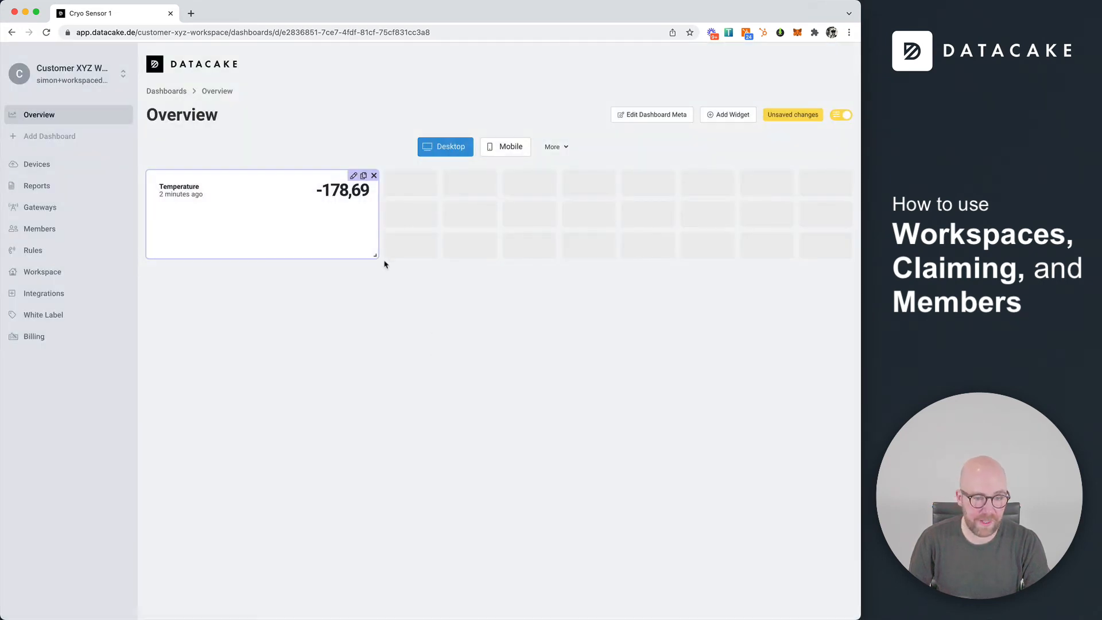
{"action": "left_click_drag", "start_coordinate": [367, 256], "coordinate": [388, 352]}
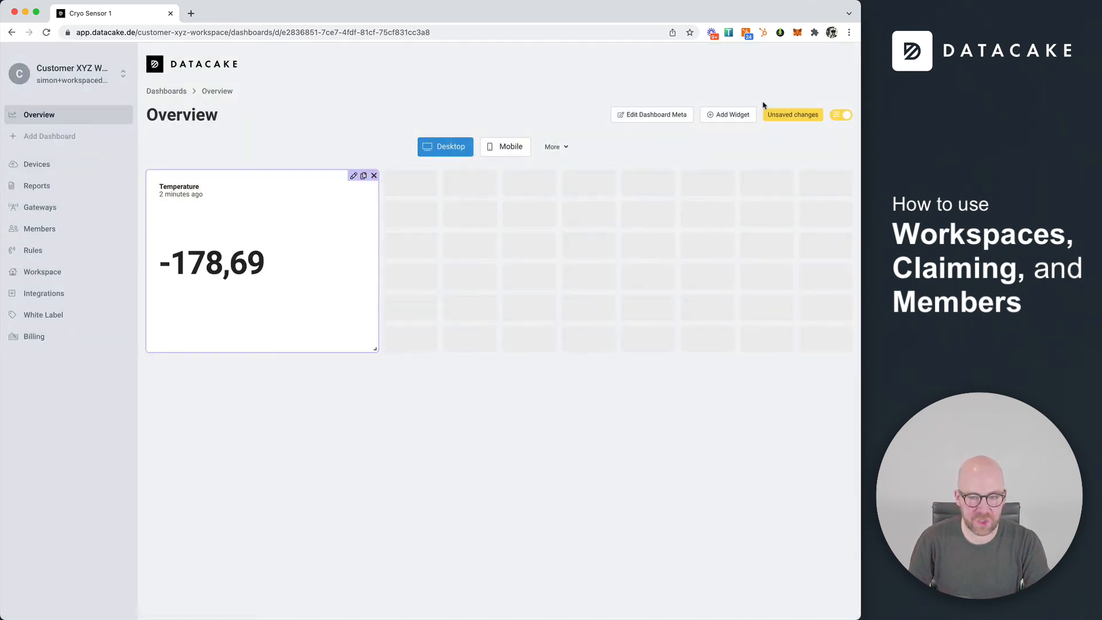
{"action": "left_click", "coordinate": [844, 117]}
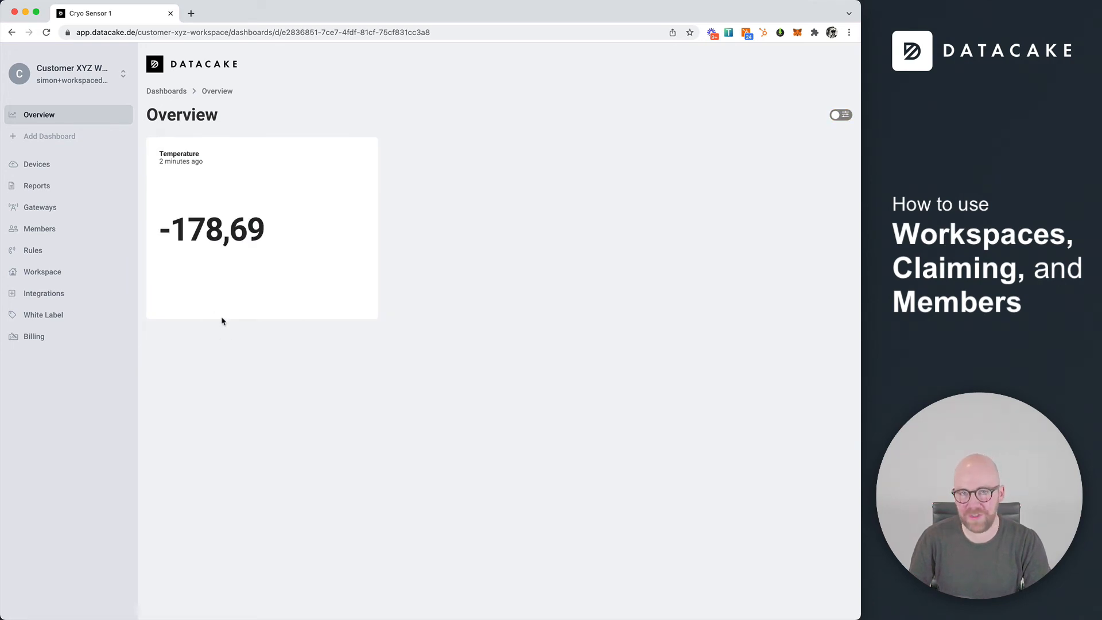
Look over Members, Devices and Overview, then open Cryo Sensor 2 in the Cryo Demo workspace
{"action": "left_click", "coordinate": [43, 229]}
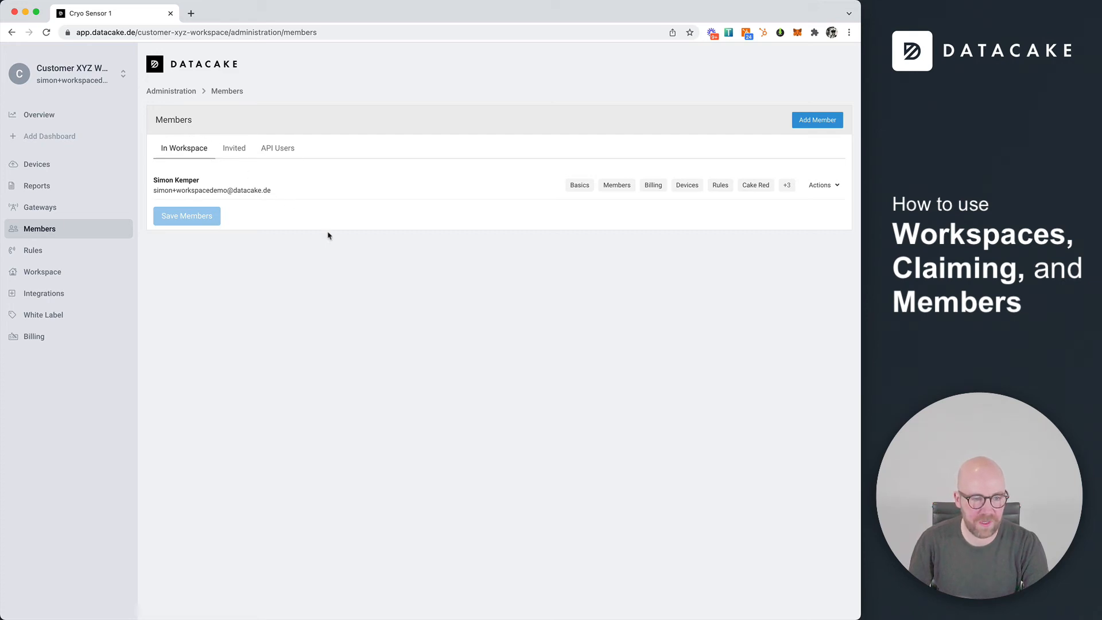
{"action": "left_click", "coordinate": [56, 166]}
{"action": "left_click", "coordinate": [69, 117]}
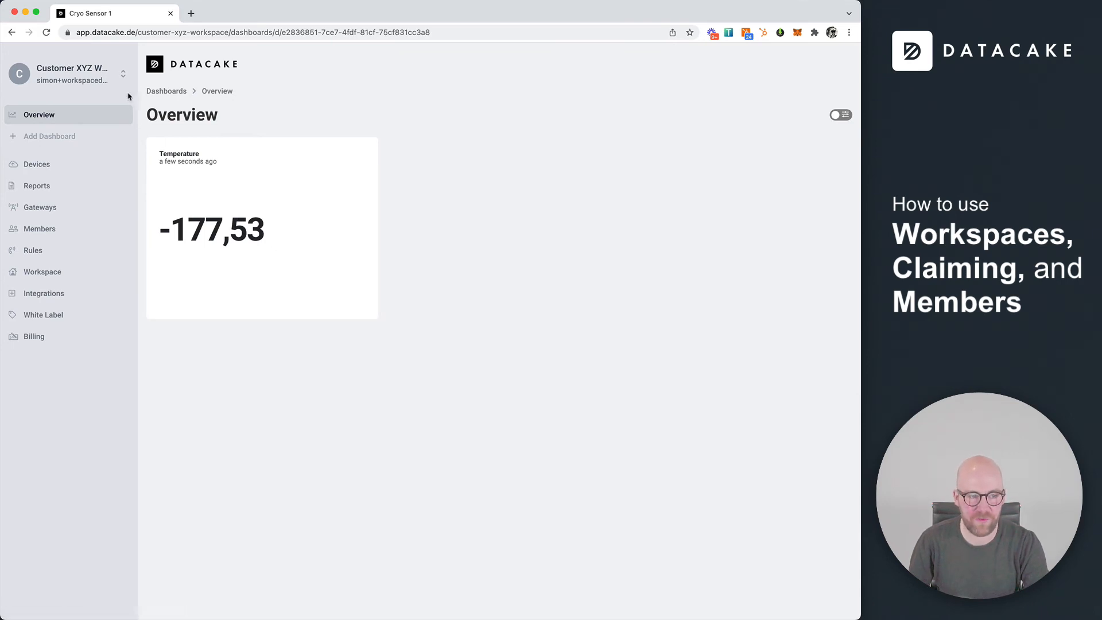
{"action": "left_click", "coordinate": [111, 79]}
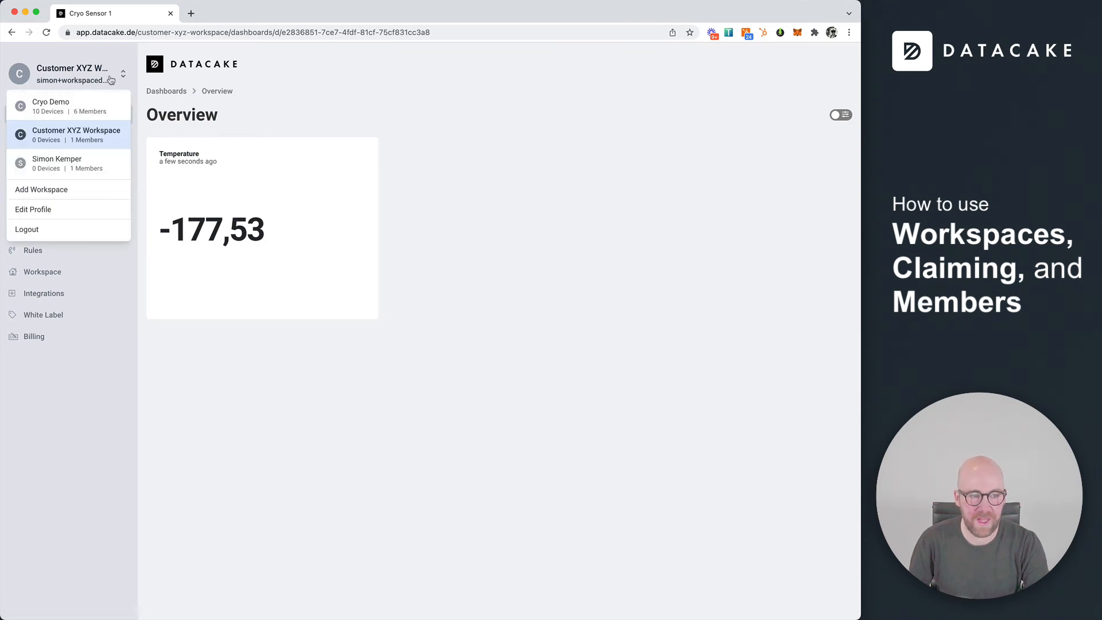
{"action": "left_click", "coordinate": [90, 112]}
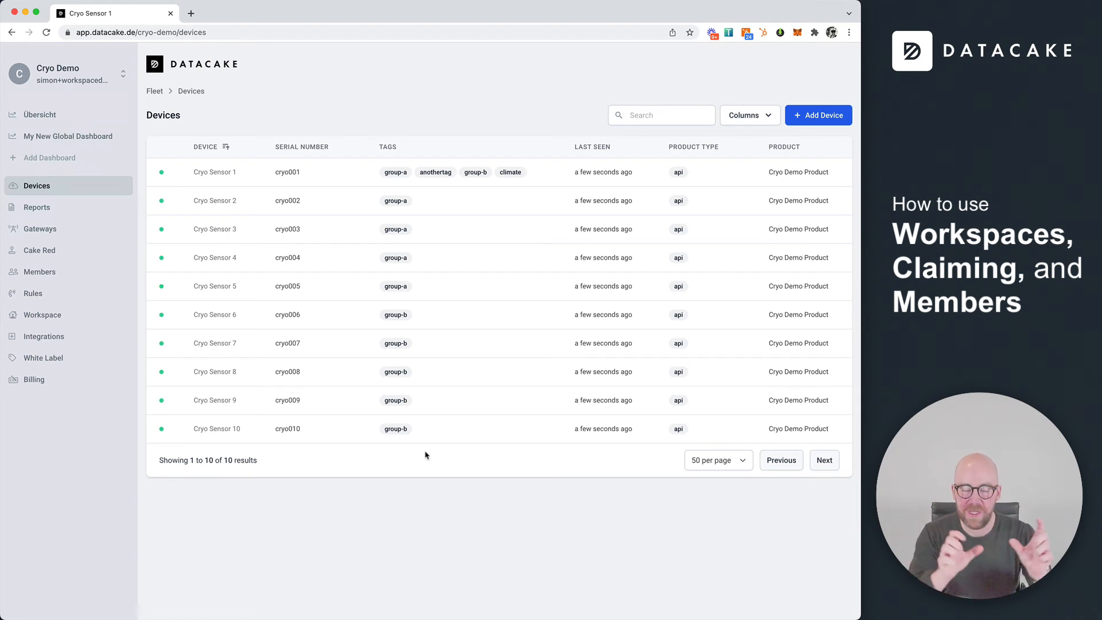
{"action": "left_click", "coordinate": [209, 205]}
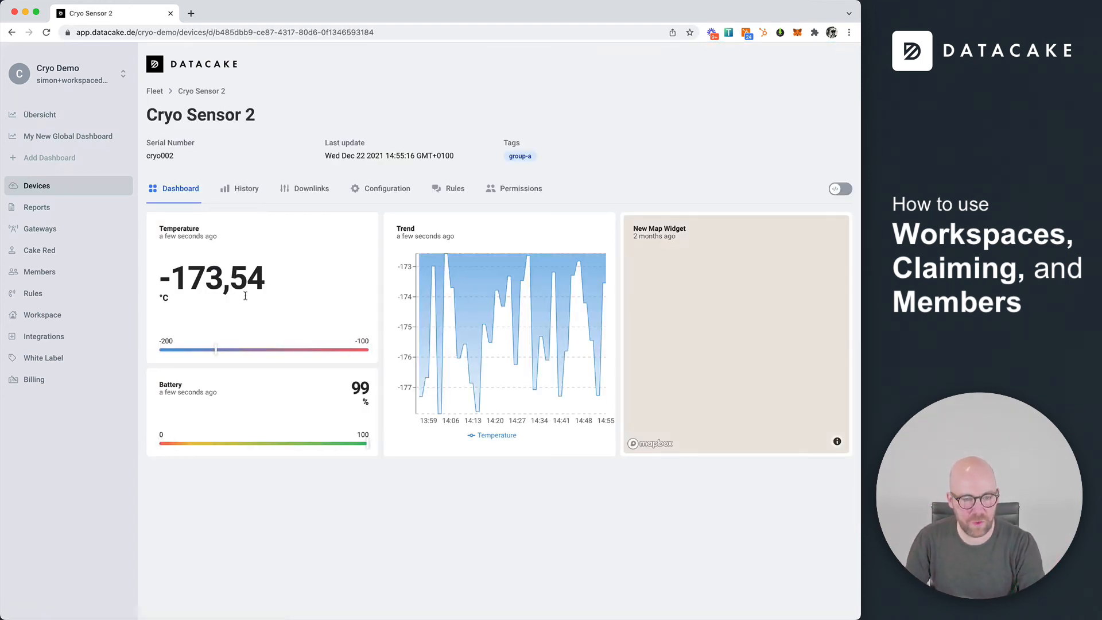
Enable claiming for Cryo Sensor 2 with a claim code, save, and copy serial cryo002
{"action": "left_click", "coordinate": [384, 190]}
{"action": "scroll", "coordinate": [325, 453], "scroll_direction": "down", "scroll_amount": 3}
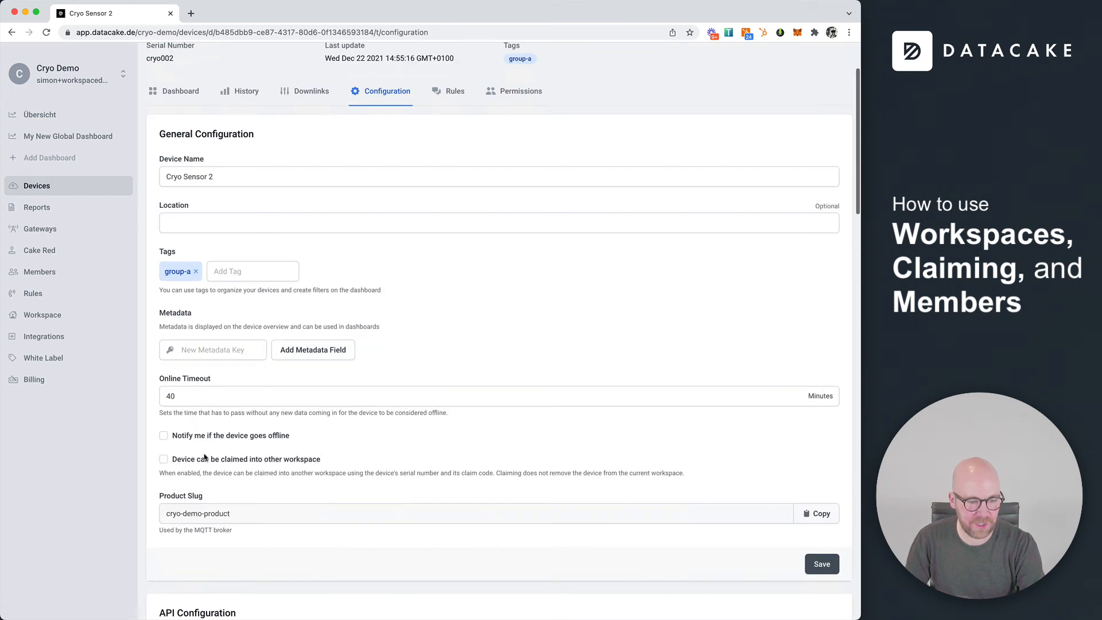
{"action": "left_click", "coordinate": [201, 460]}
{"action": "left_click", "coordinate": [202, 504]}
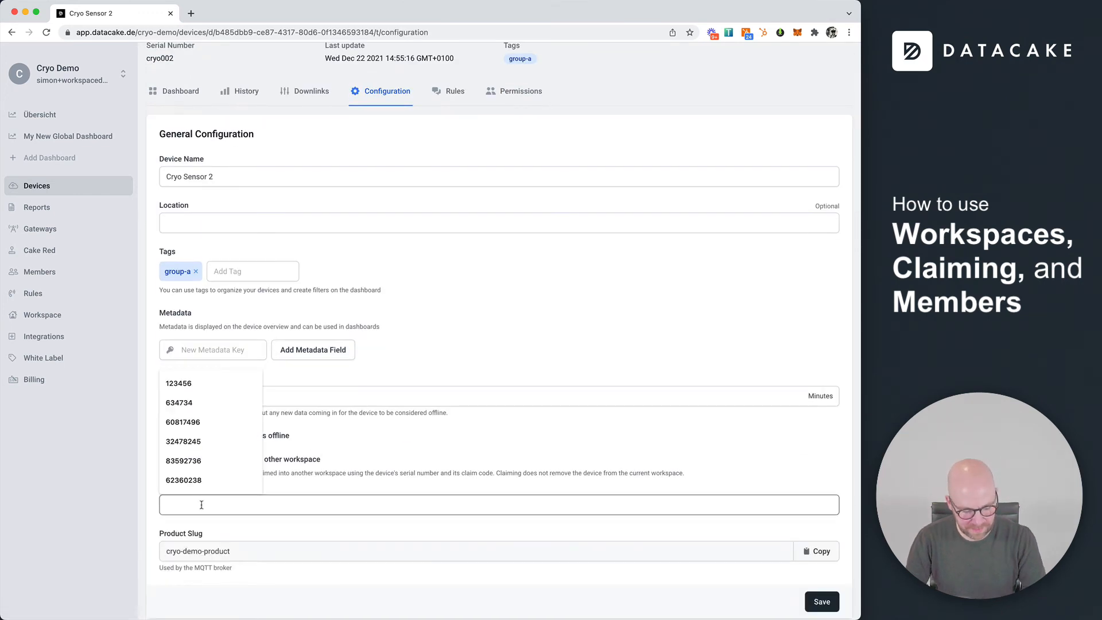
{"action": "type", "text": "123456"}
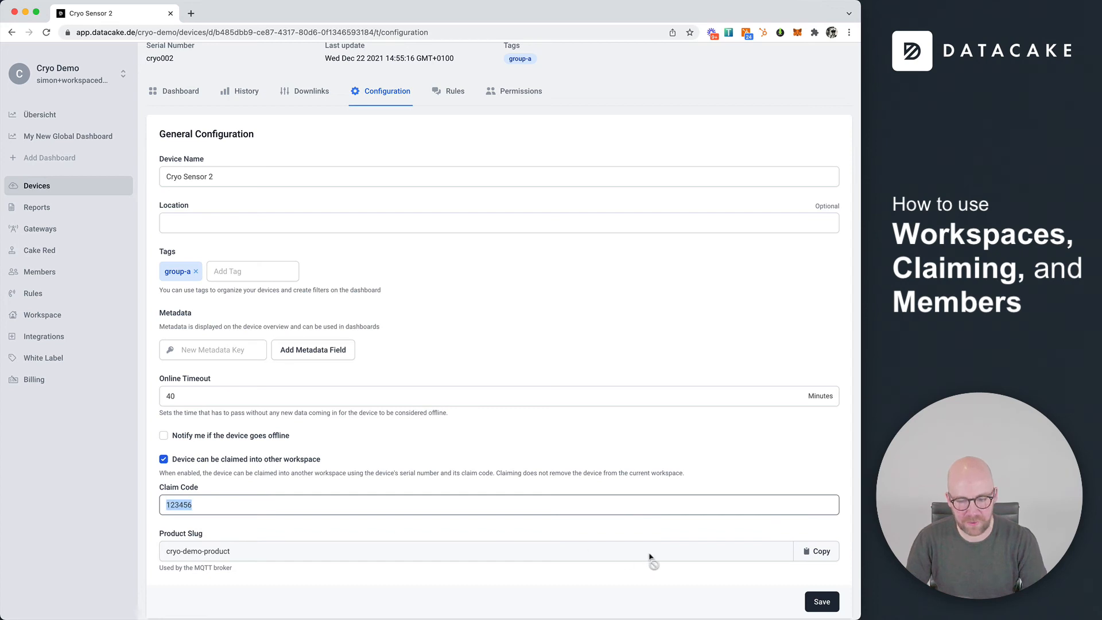
{"action": "left_click", "coordinate": [822, 602]}
{"action": "scroll", "coordinate": [388, 185], "scroll_direction": "up", "scroll_amount": 3}
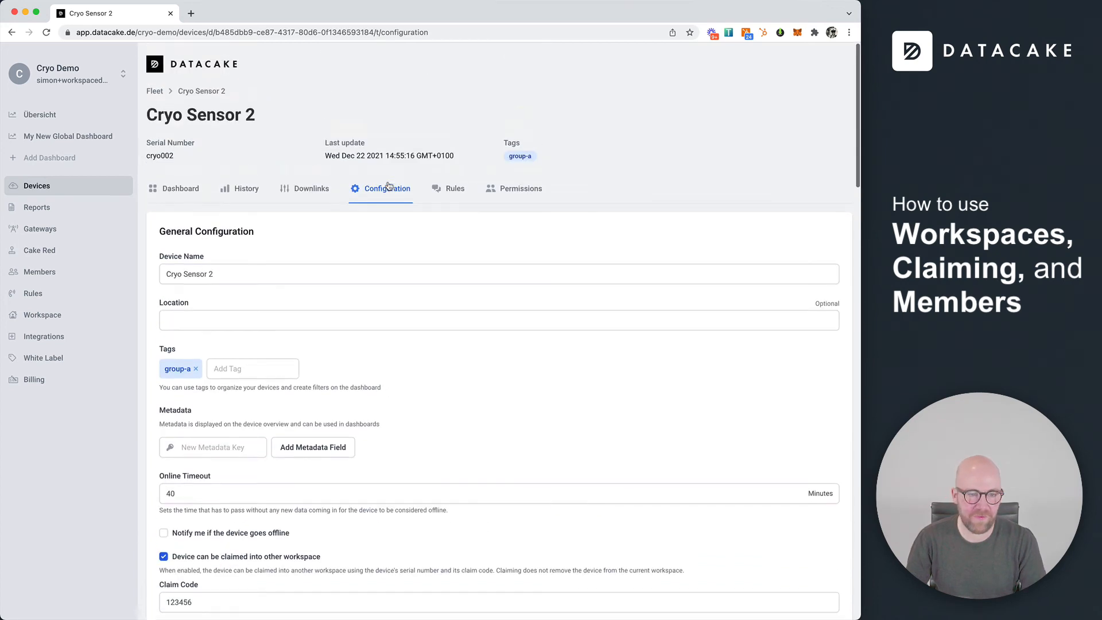
{"action": "double_click", "coordinate": [159, 155]}
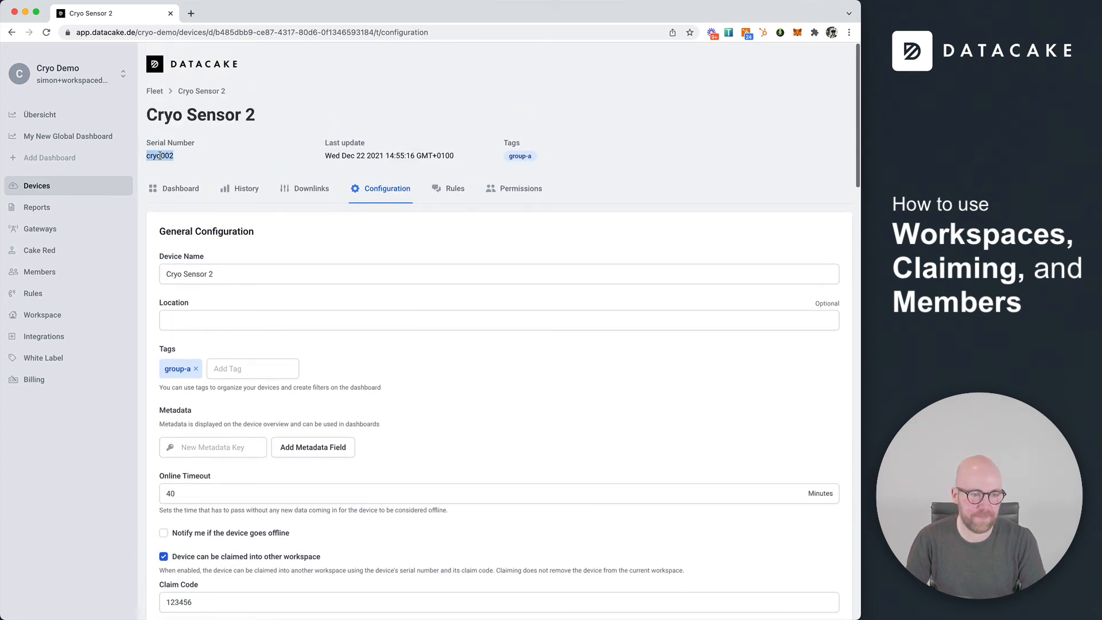
{"action": "left_click", "coordinate": [80, 82]}
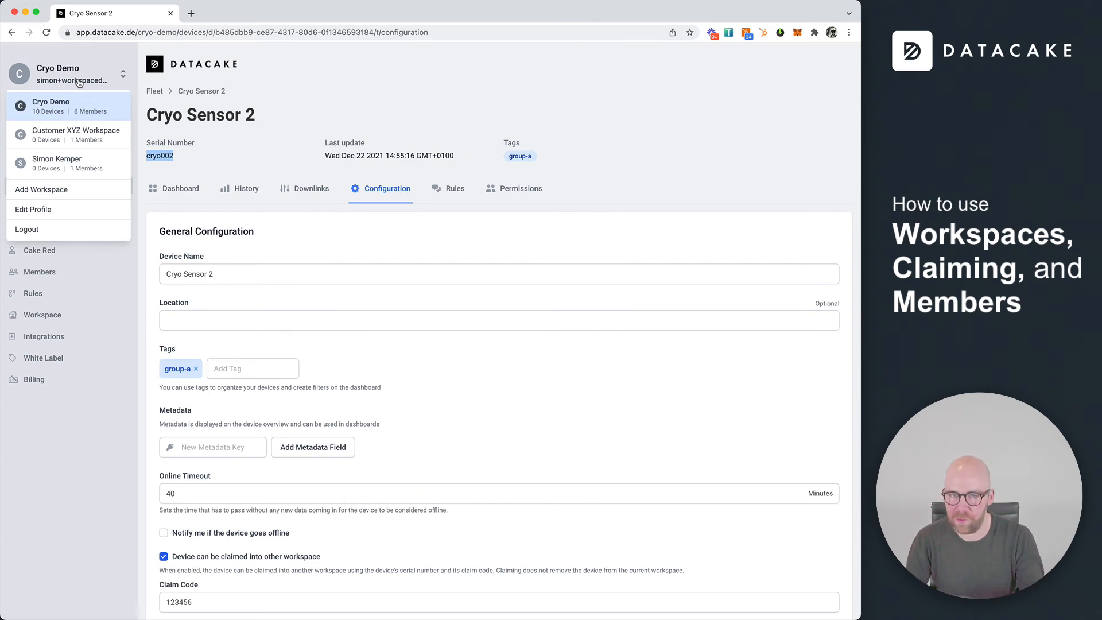
Claim Cryo Sensor 2 into Customer XYZ Workspace with serial cryo002 and its pin, then view Overview
{"action": "left_click", "coordinate": [97, 143]}
{"action": "left_click", "coordinate": [824, 115]}
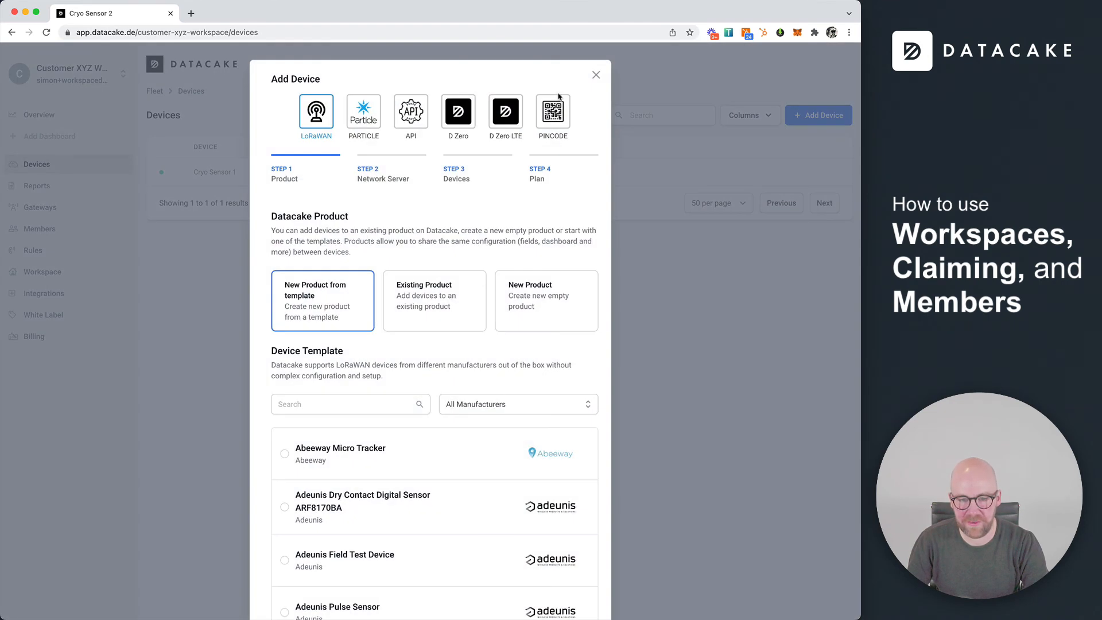
{"action": "left_click", "coordinate": [565, 118]}
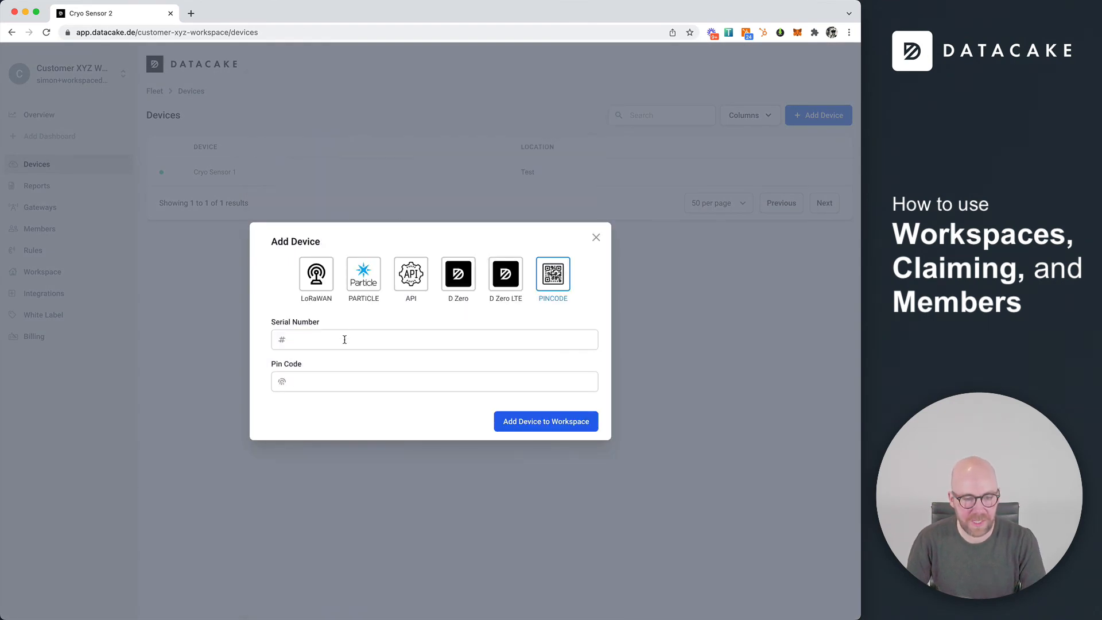
{"action": "left_click", "coordinate": [345, 339]}
{"action": "type", "text": "cryo002"}
{"action": "left_click", "coordinate": [338, 380]}
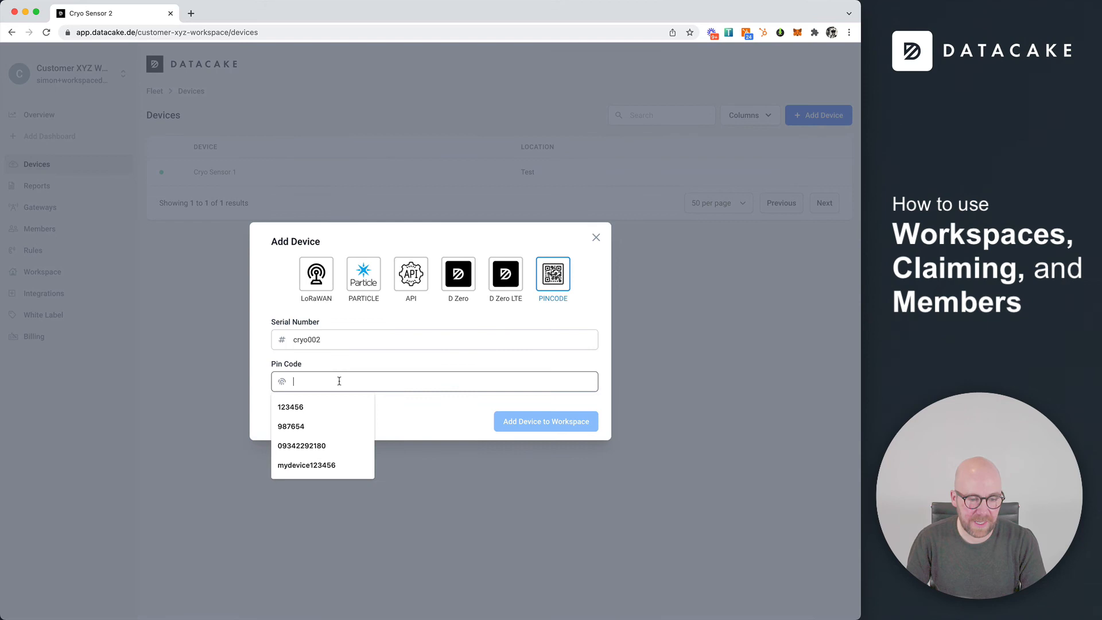
{"action": "left_click", "coordinate": [304, 407]}
{"action": "left_click", "coordinate": [548, 422]}
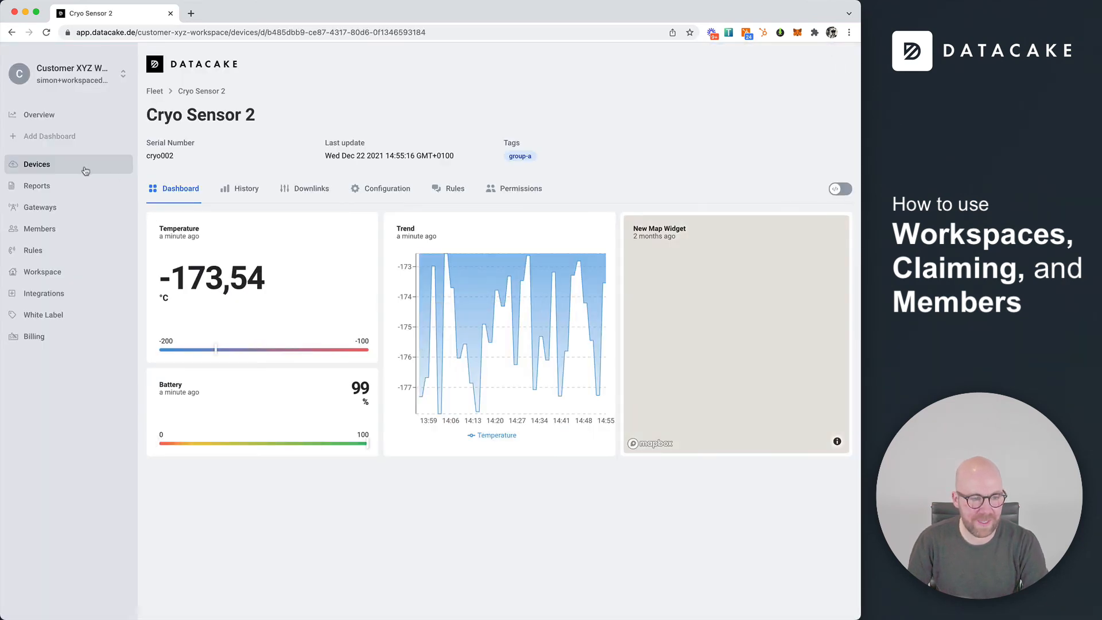
{"action": "left_click", "coordinate": [85, 171]}
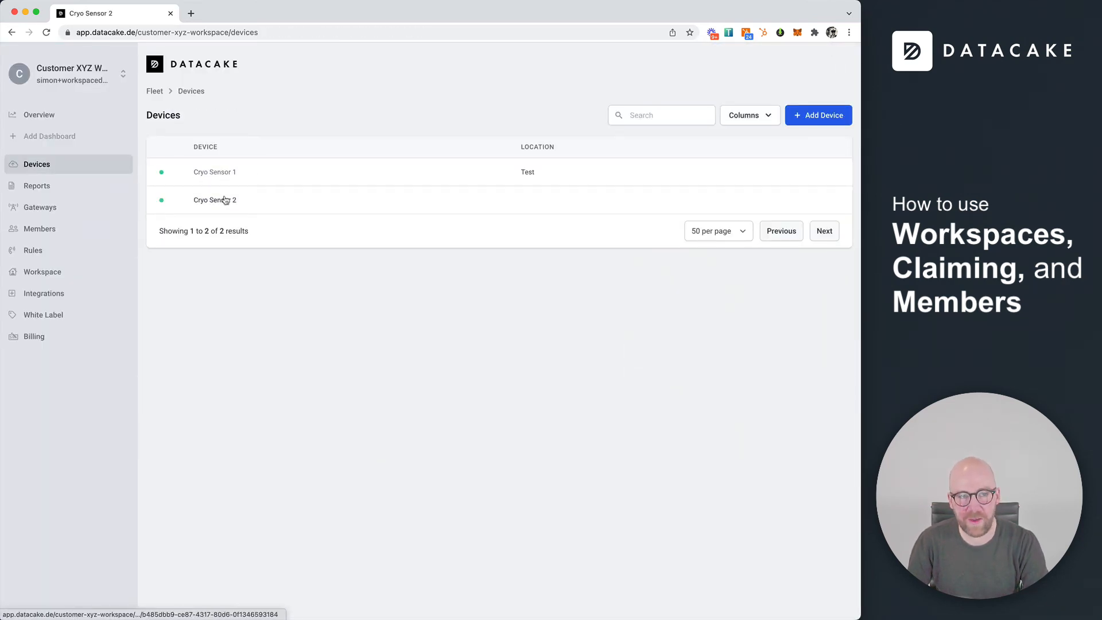
{"action": "left_click", "coordinate": [87, 118]}
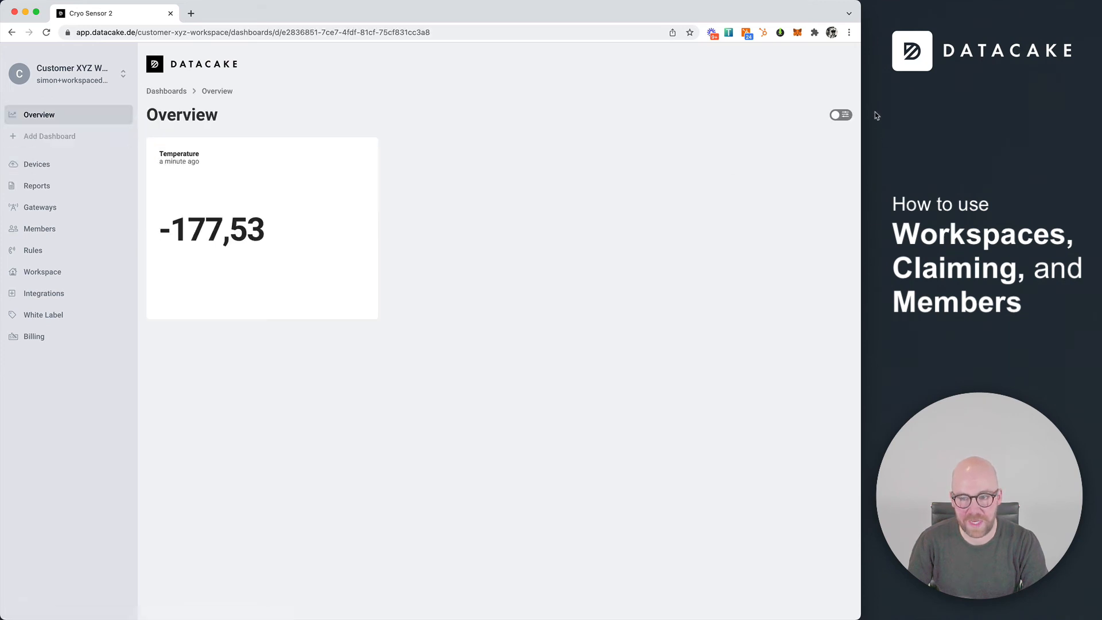
In dashboard edit mode, duplicate the Temperature widget and place the copy beside the first
{"action": "left_click", "coordinate": [842, 115]}
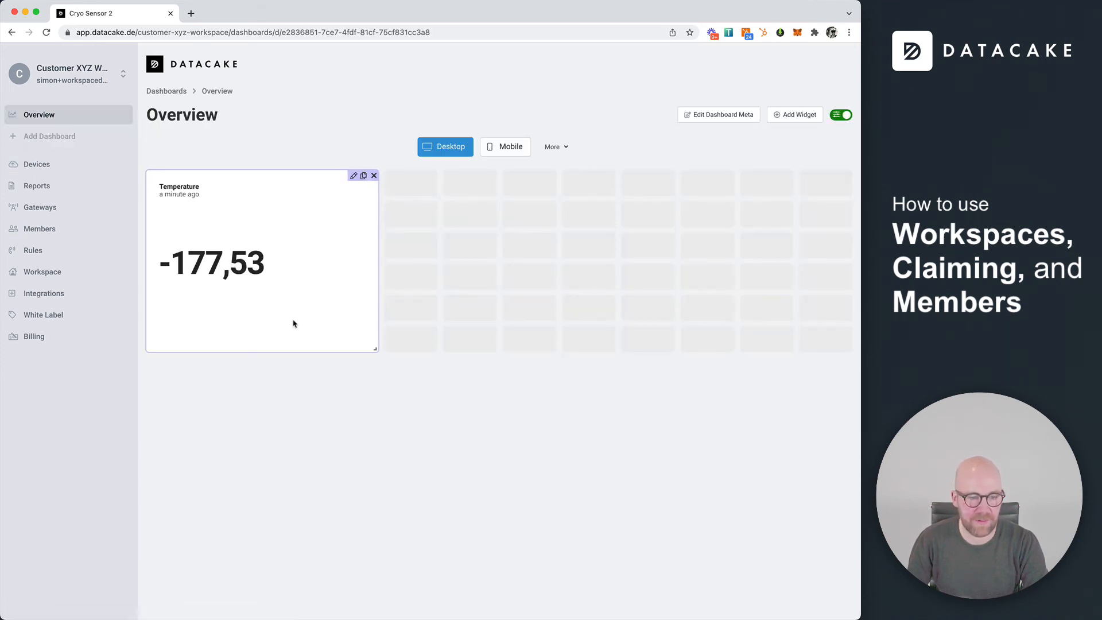
{"action": "left_click", "coordinate": [364, 176]}
{"action": "left_click_drag", "start_coordinate": [255, 402], "coordinate": [488, 206]}
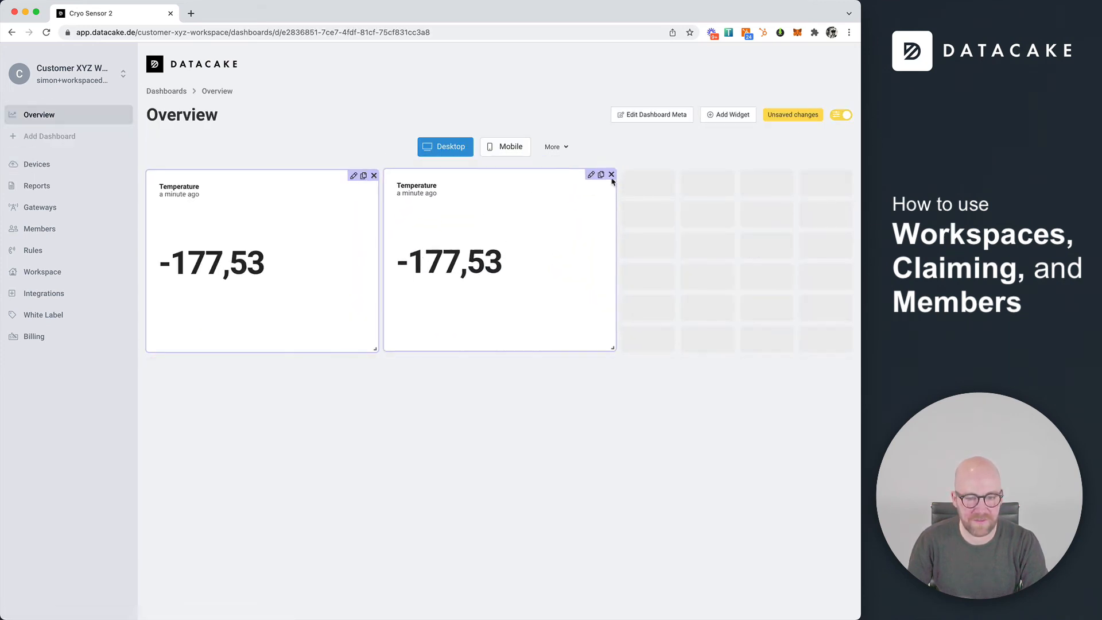
Point the copy's data at Cryo Sensor 2's Temperature field, save it, and leave edit mode
{"action": "left_click", "coordinate": [592, 176]}
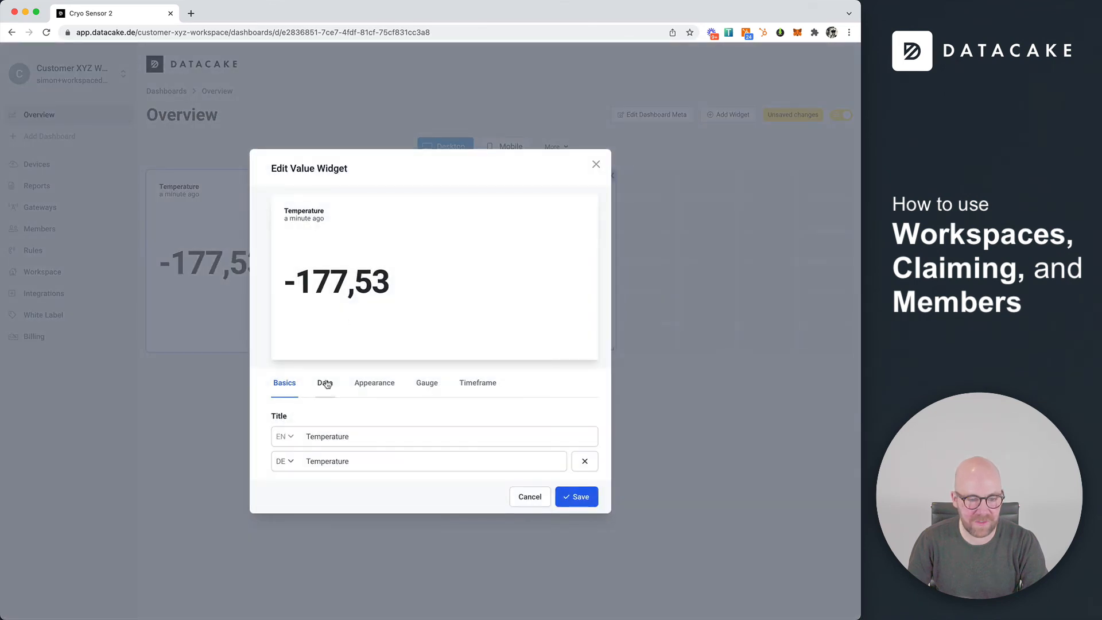
{"action": "left_click", "coordinate": [325, 338]}
{"action": "left_click", "coordinate": [413, 391]}
{"action": "left_click", "coordinate": [360, 400]}
{"action": "left_click", "coordinate": [524, 396]}
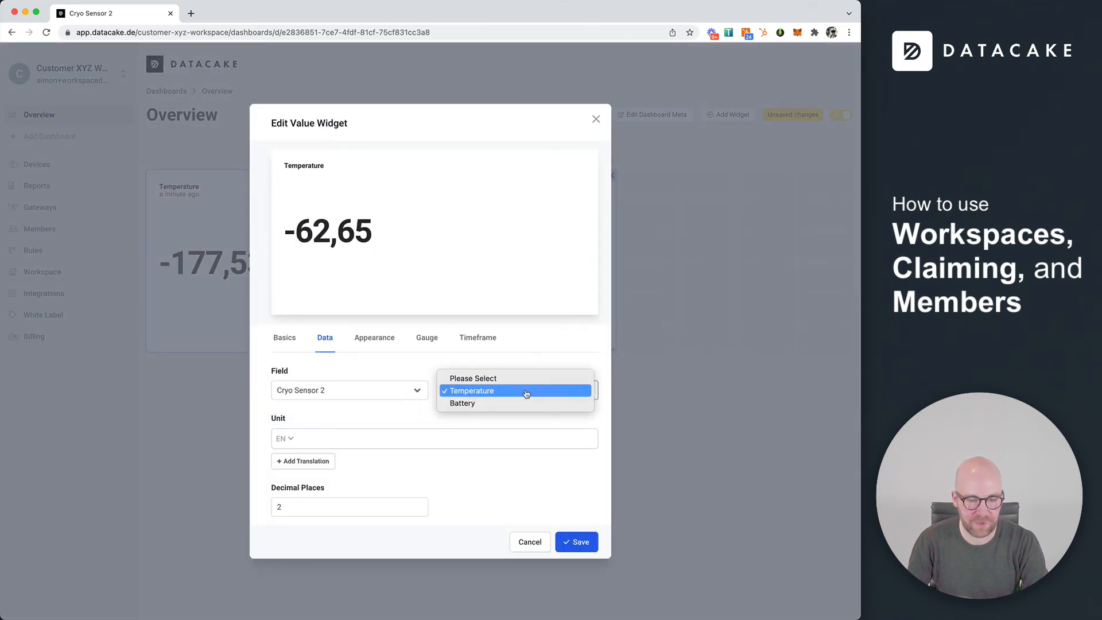
{"action": "left_click", "coordinate": [510, 404]}
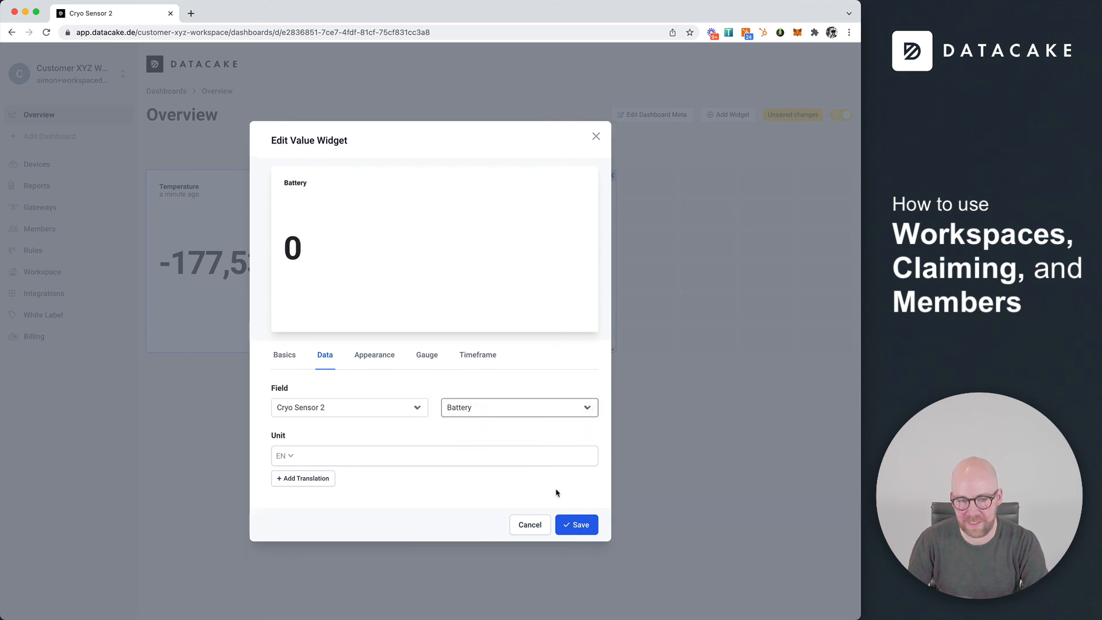
{"action": "left_click", "coordinate": [500, 405]}
{"action": "left_click", "coordinate": [480, 393]}
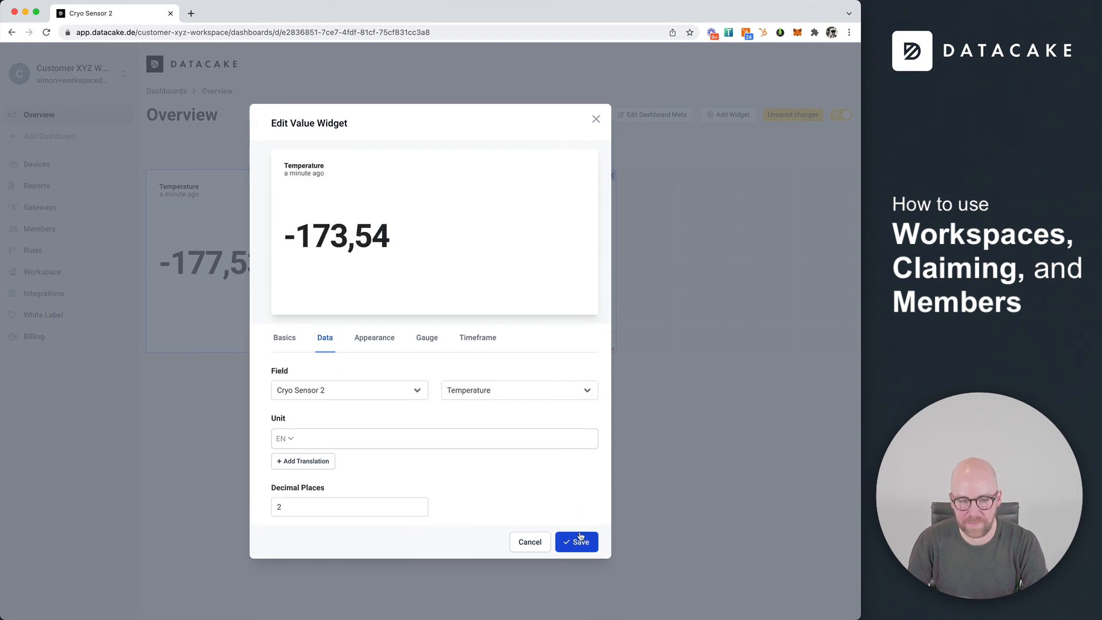
{"action": "left_click", "coordinate": [577, 525]}
{"action": "left_click", "coordinate": [841, 115]}
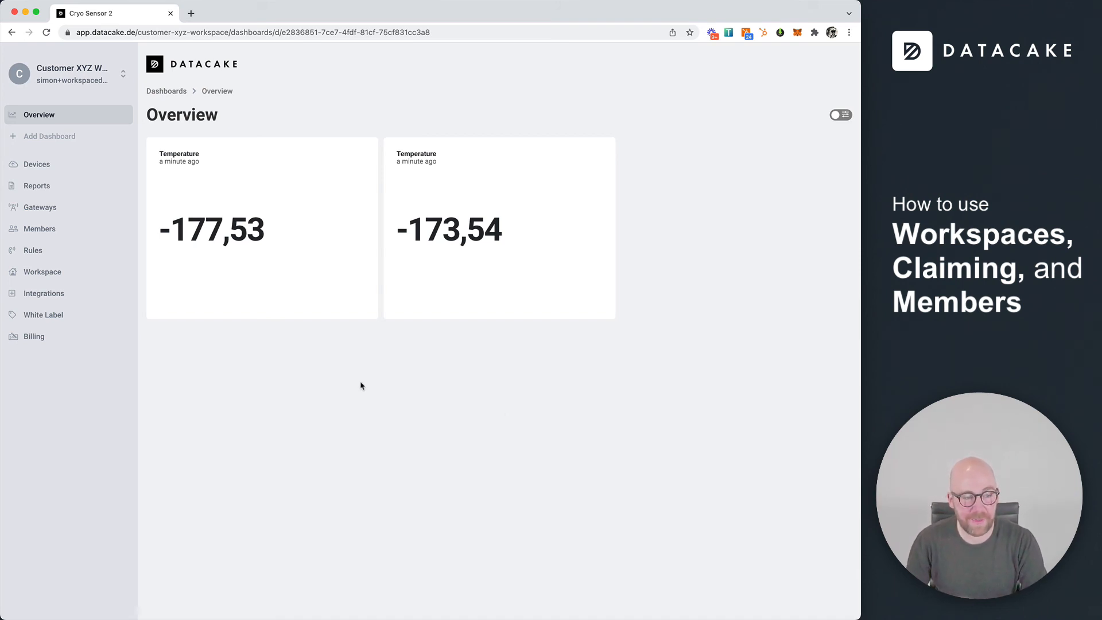
View Cryo Sensor 6 in the Cryo Demo workspace, then switch back to Customer XYZ Workspace
{"action": "left_click", "coordinate": [123, 80]}
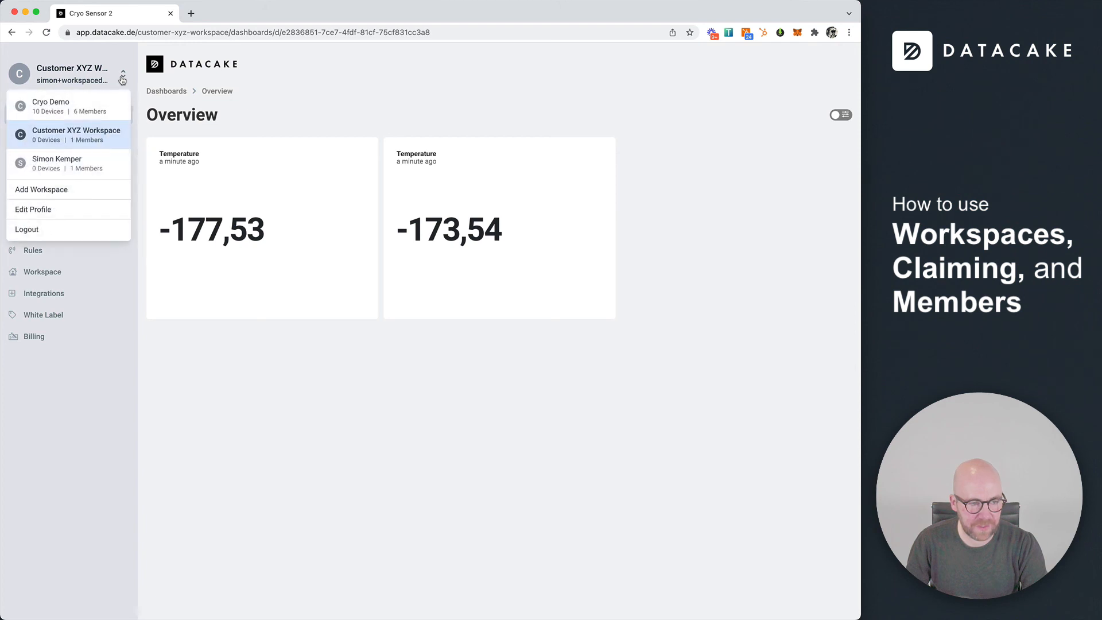
{"action": "left_click", "coordinate": [86, 107]}
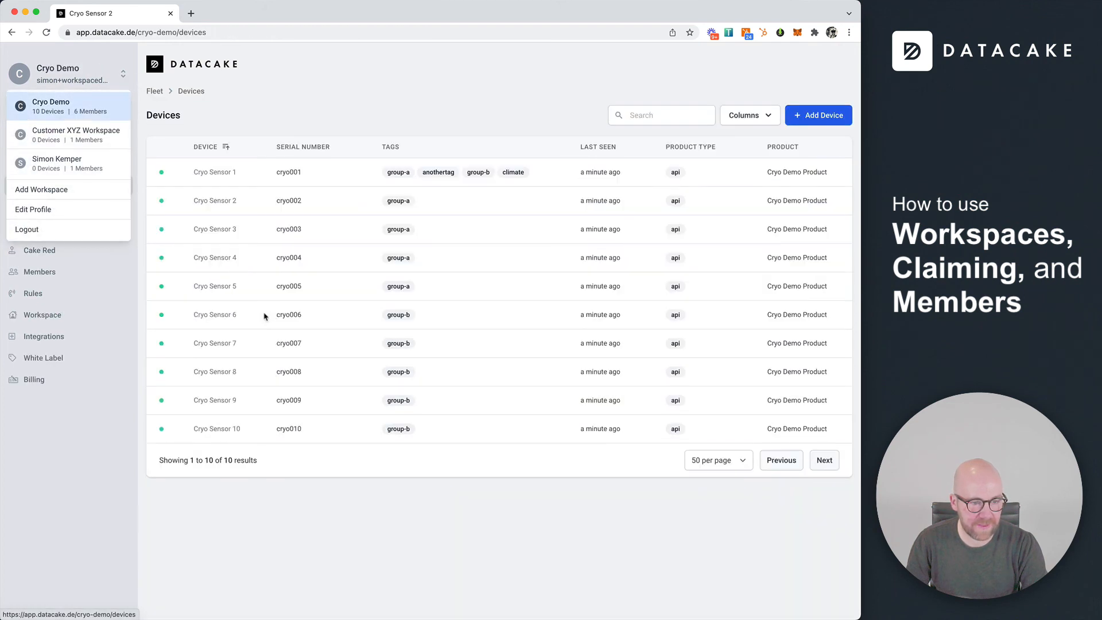
{"action": "left_click", "coordinate": [221, 315]}
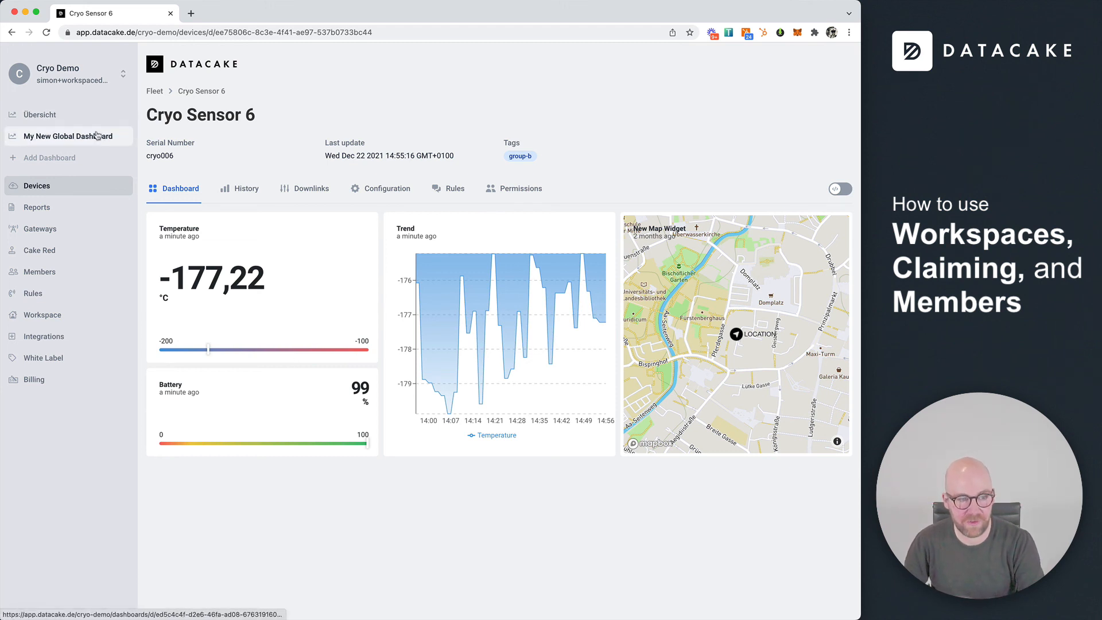
{"action": "left_click", "coordinate": [81, 73]}
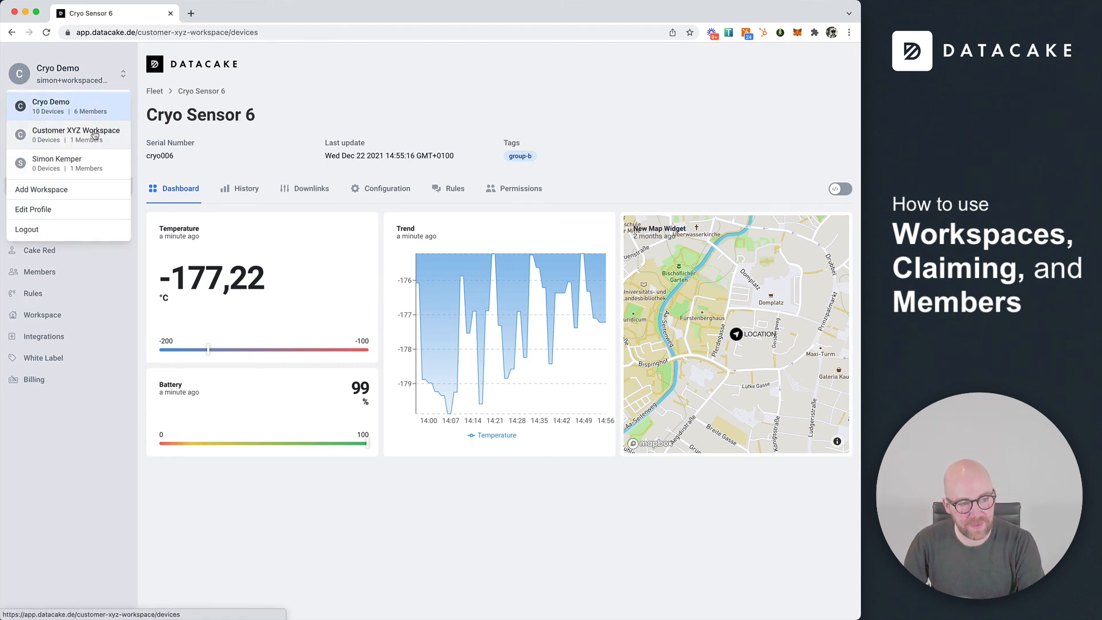
{"action": "left_click", "coordinate": [95, 135]}
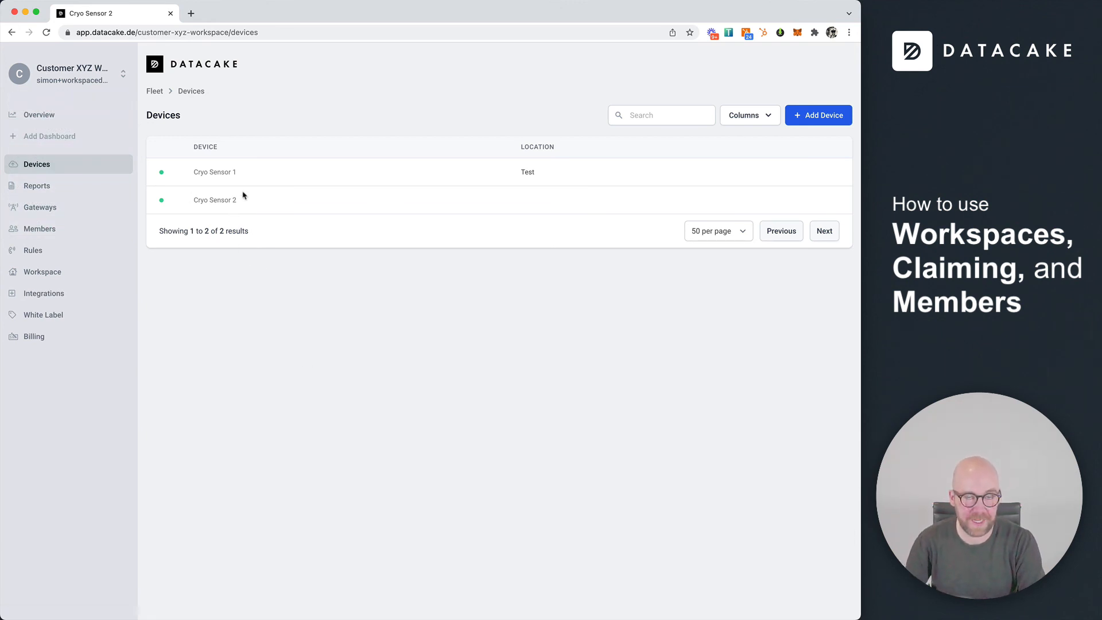
Go to the Overview dashboard, where the two Temperature widgets read -178,87 and -173,19
{"action": "left_click", "coordinate": [64, 119]}
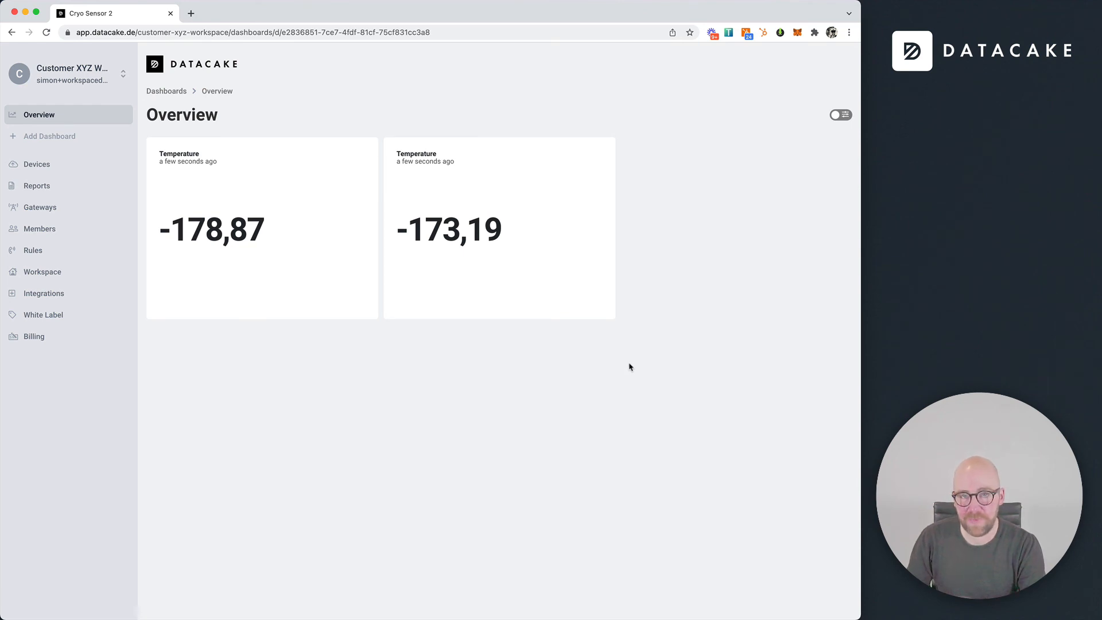
{"action": "left_click", "coordinate": [576, 8]}
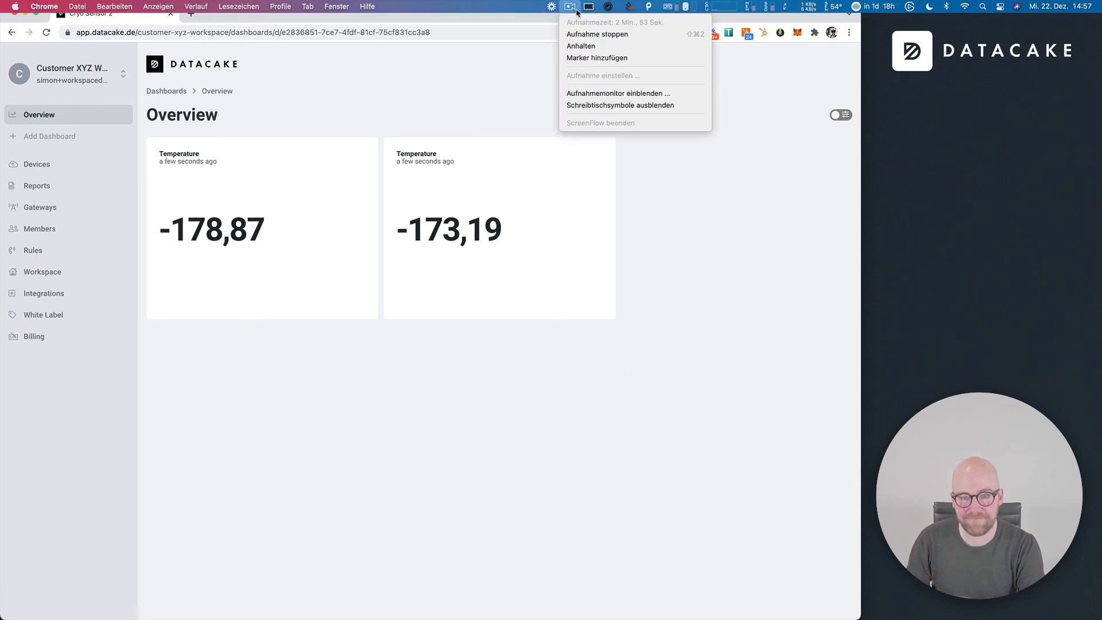